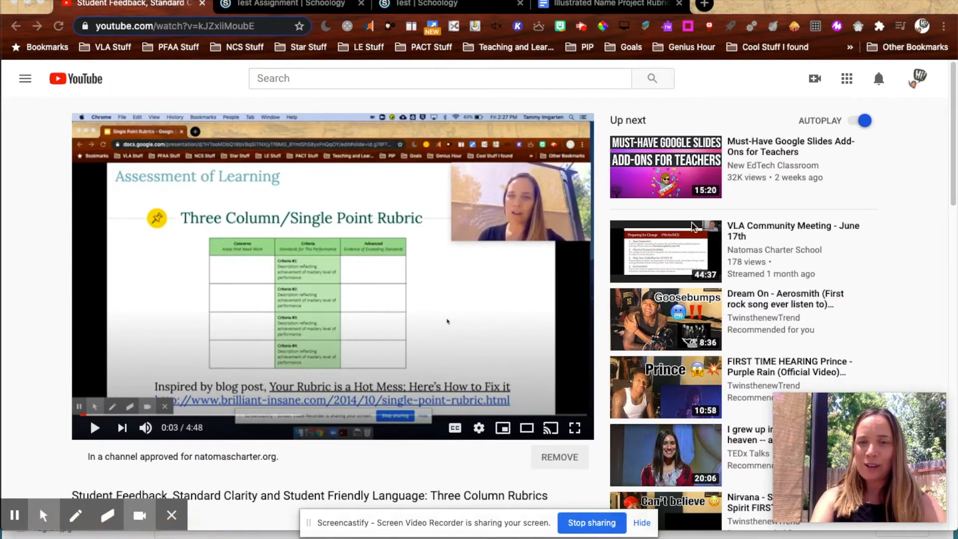
Step: Switch to the existing Test Assignment and examine its rubric criteria and grading scale
click(317, 5)
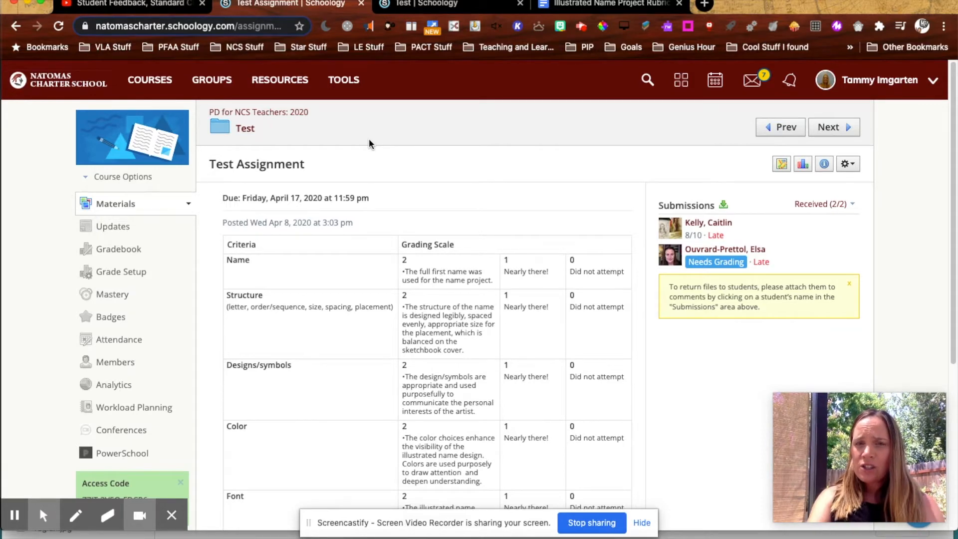
scroll(439, 222, down, 1)
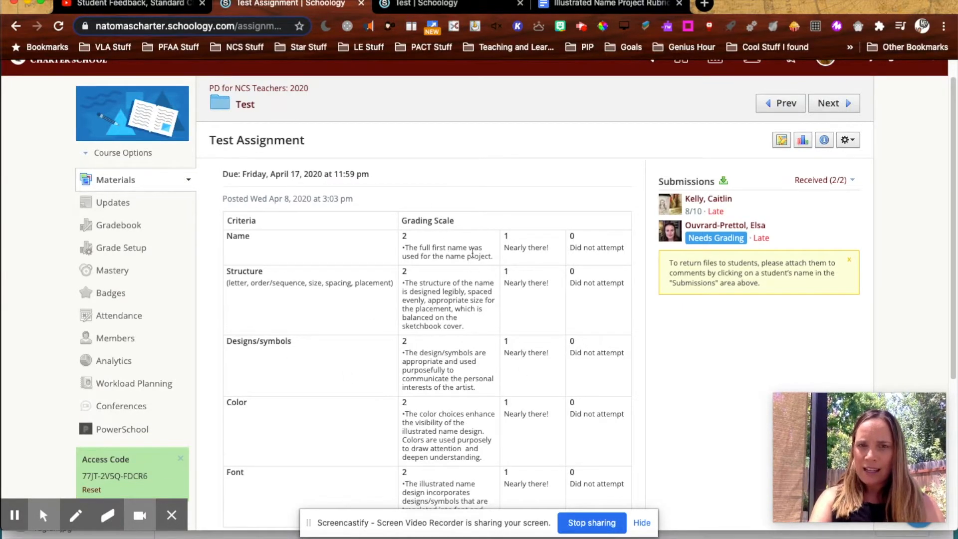
double_click(404, 235)
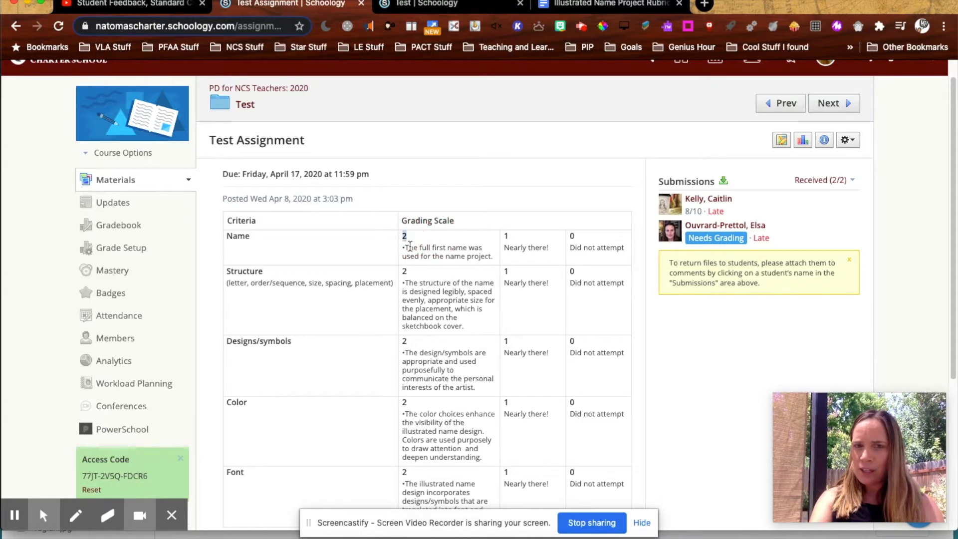
double_click(506, 236)
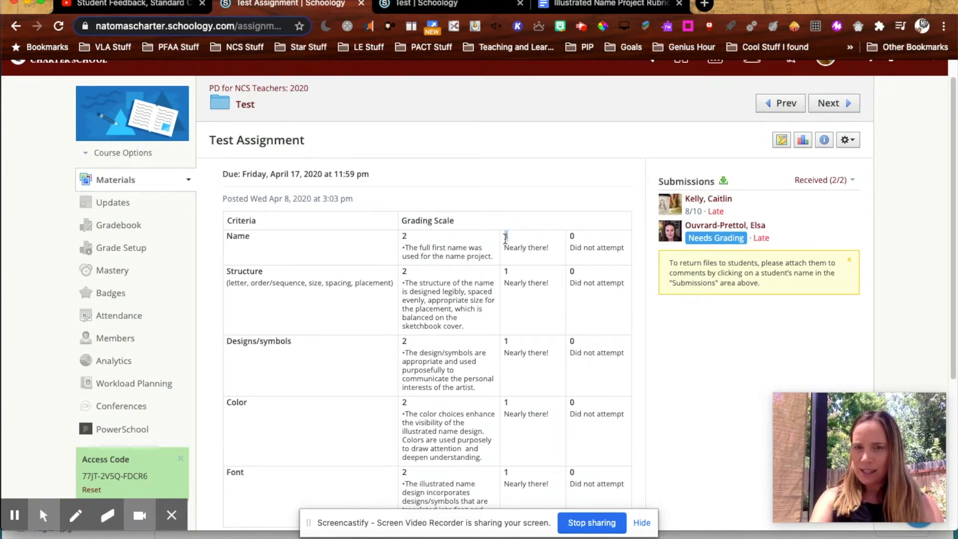
double_click(571, 236)
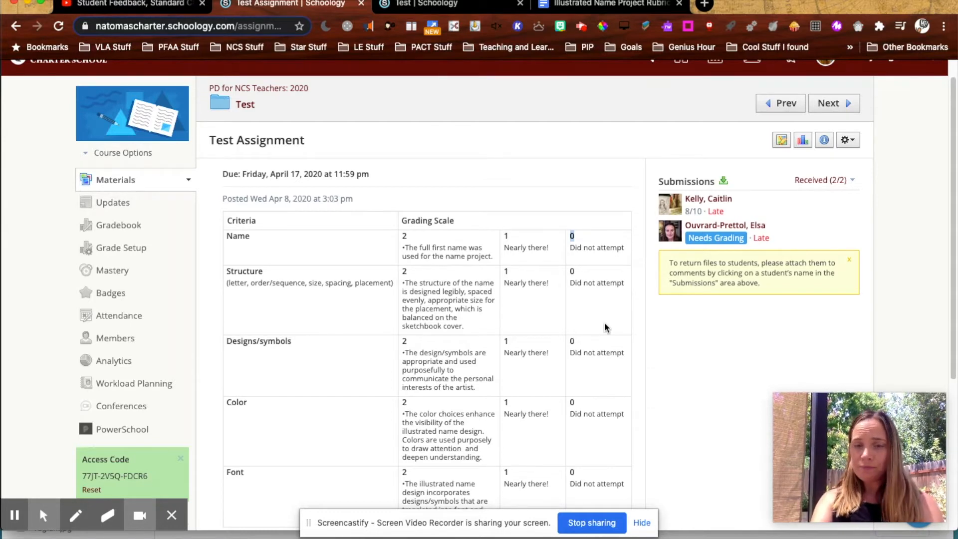
scroll(553, 317, down, 1)
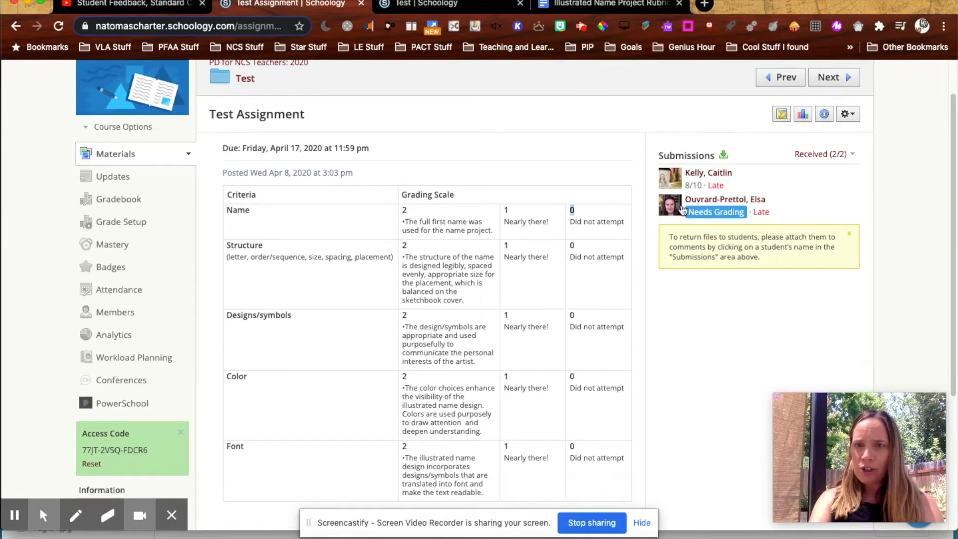
Step: Open the first student's submission grade rubric, review the criterion comment, and cancel the grading panel
click(707, 179)
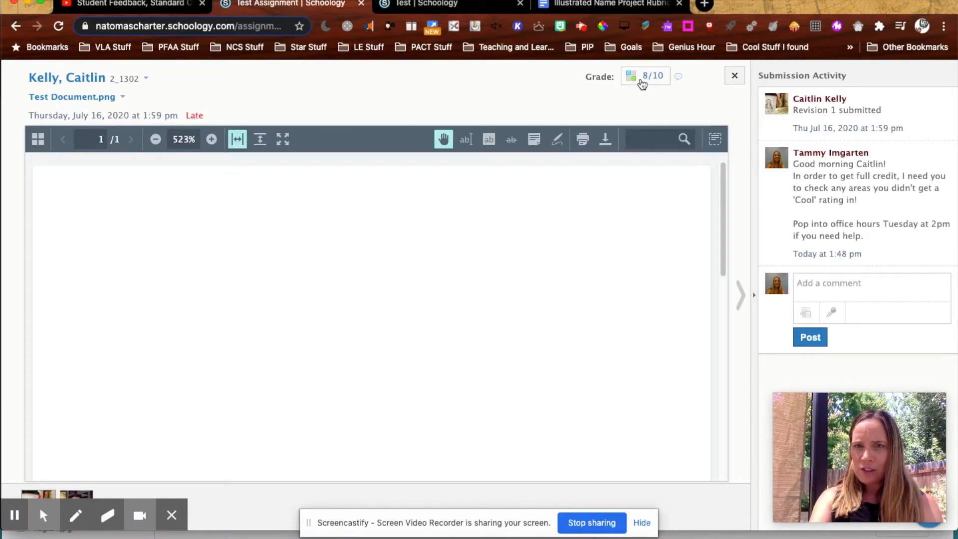
click(642, 79)
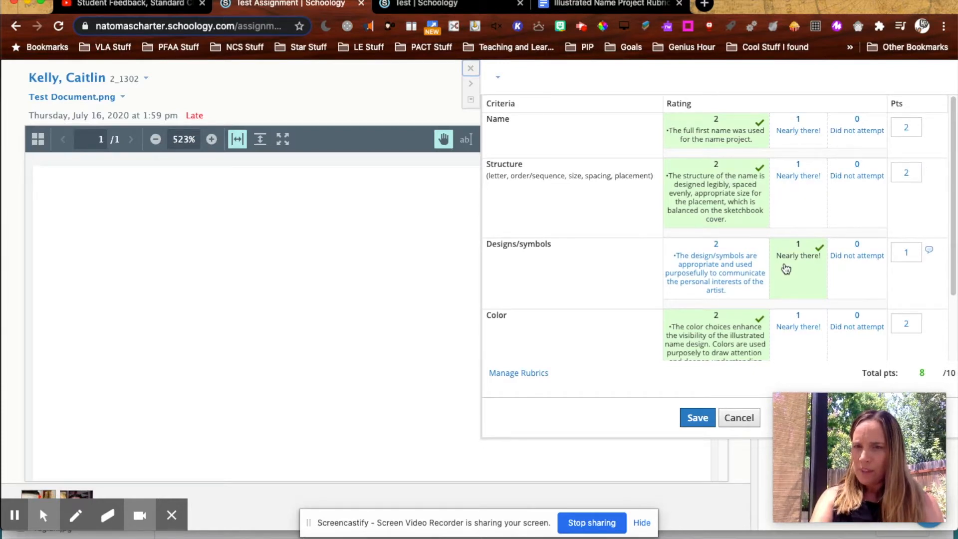
click(929, 250)
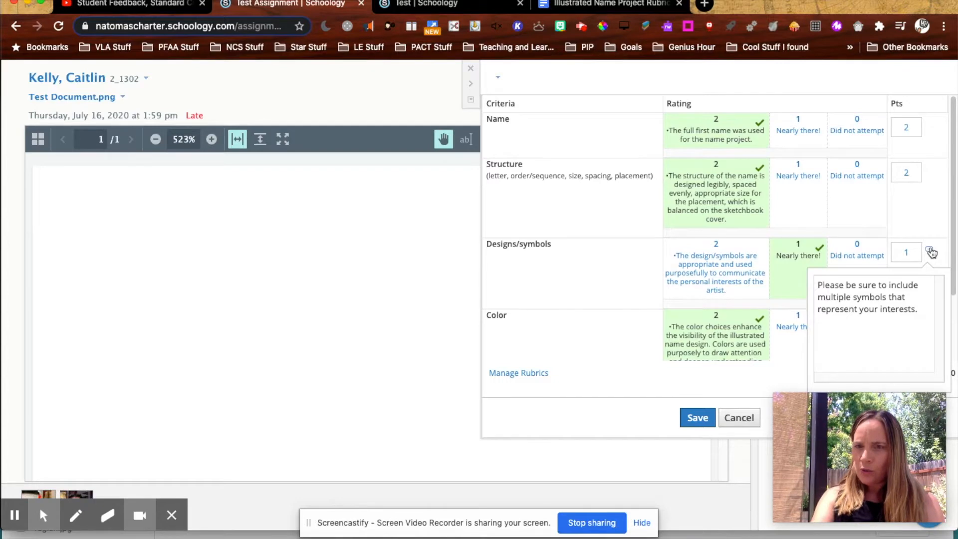
scroll(751, 247, down, 2)
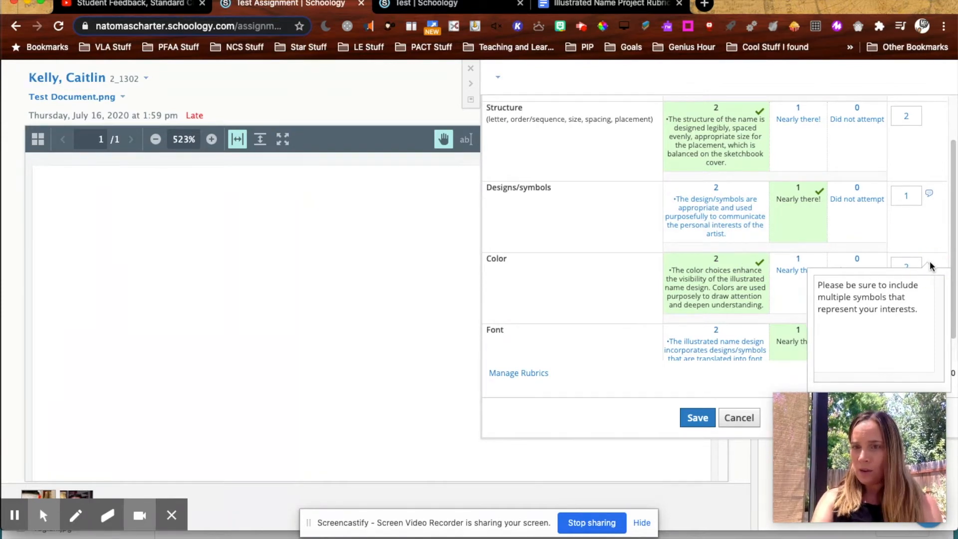
scroll(580, 293, down, 1)
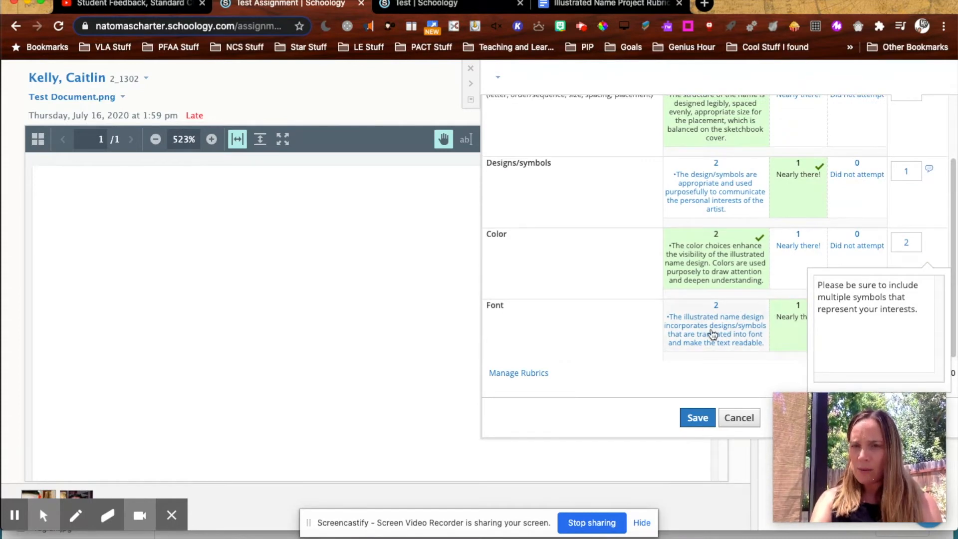
click(738, 418)
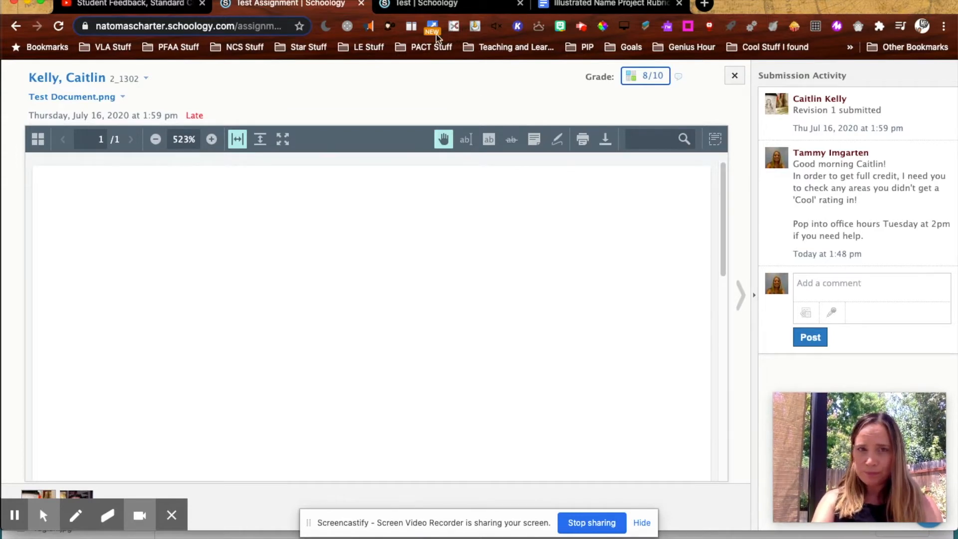
Step: In the Test course materials, add a new assignment named "Test Rubric" with "..." as its description
click(437, 13)
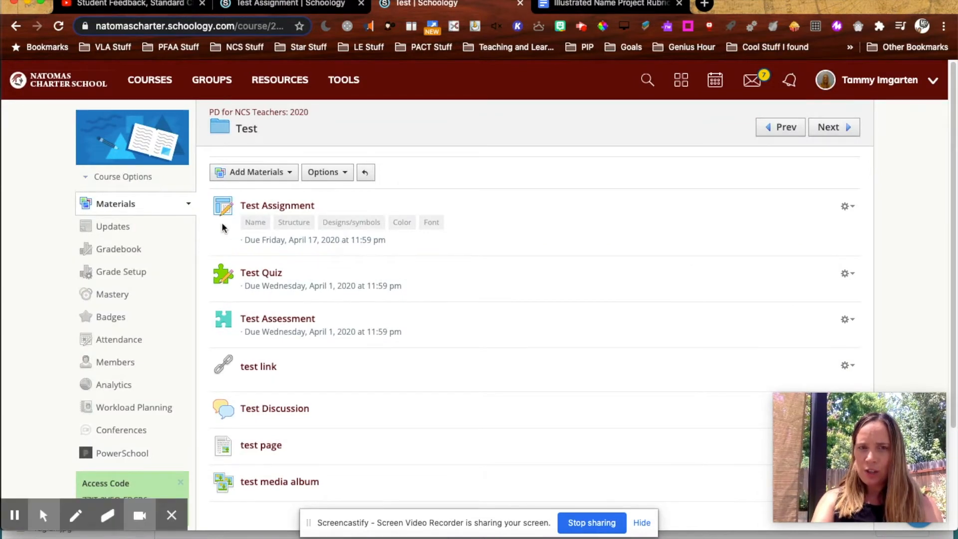
click(263, 178)
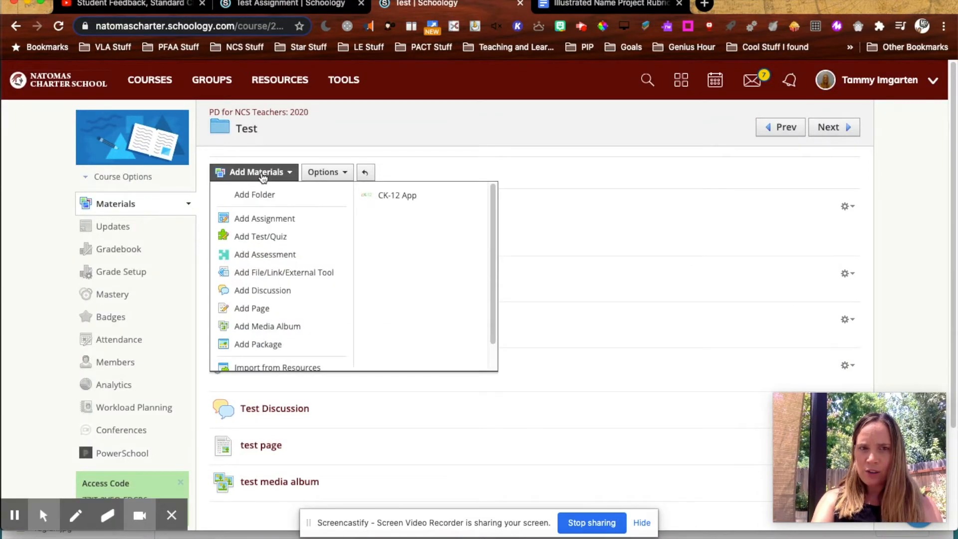
click(268, 221)
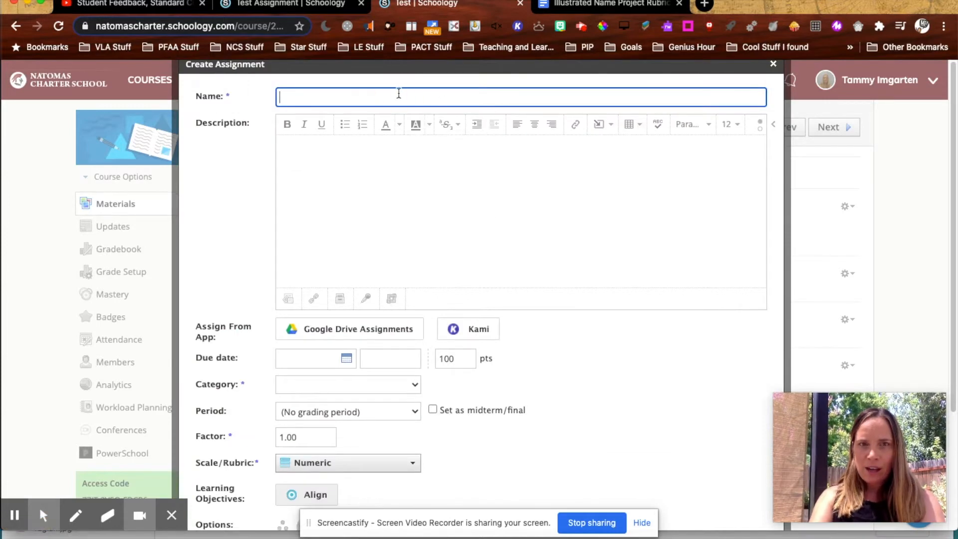
text(est Rubric)
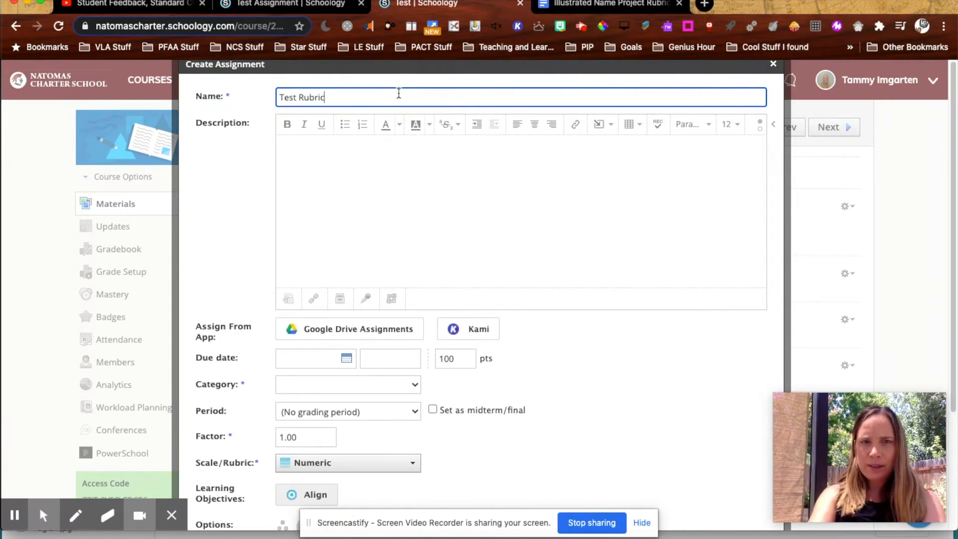
click(409, 156)
text(...)
Step: Choose to create a new rubric for the assignment and title it "Test Rubric"
scroll(359, 274, down, 3)
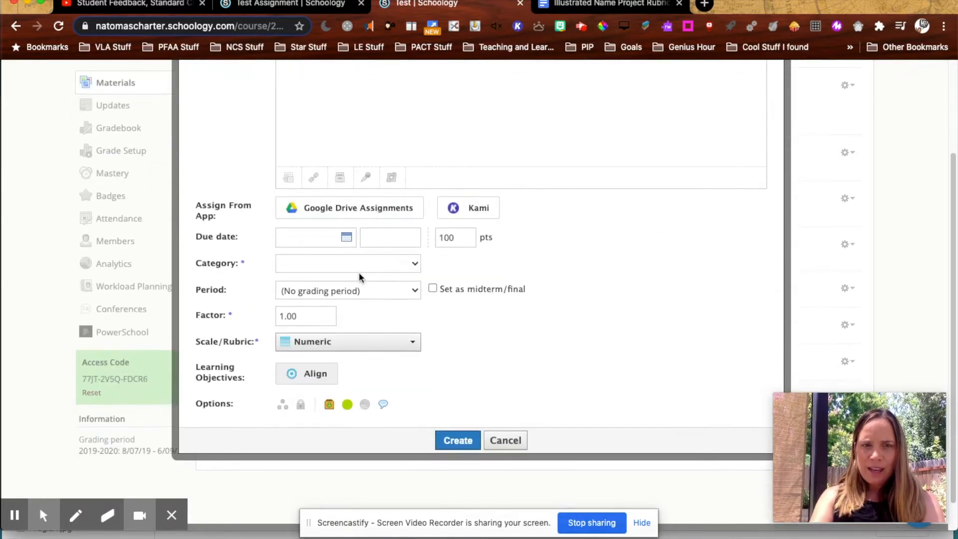
click(328, 332)
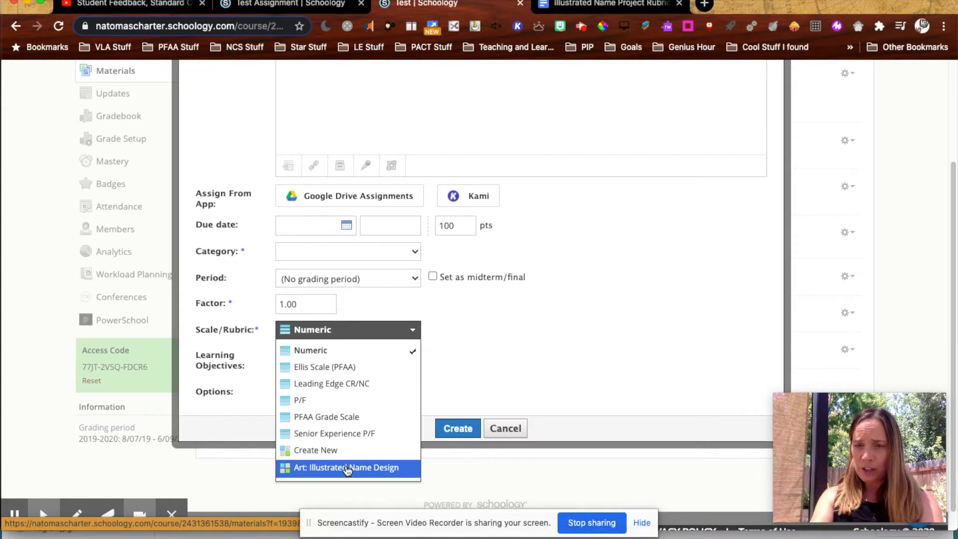
click(325, 457)
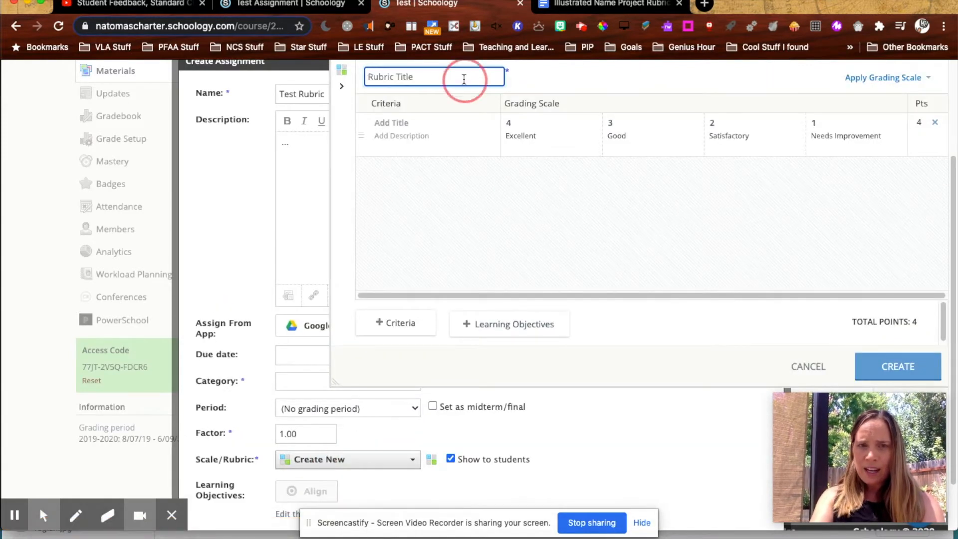
text(Test Rubric)
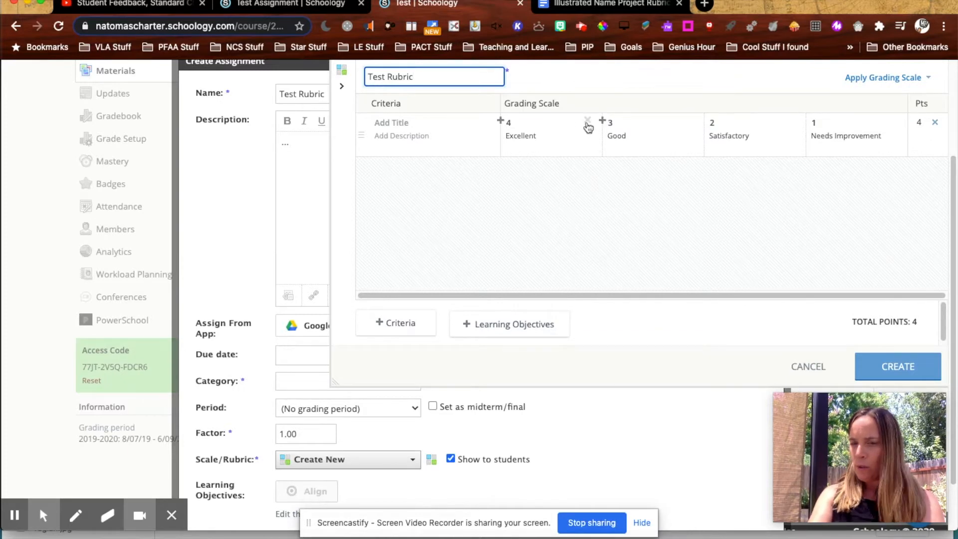
Step: Remove the 4 and 3 grading levels and rename the level 2 description to "Met Expectations!"
click(587, 120)
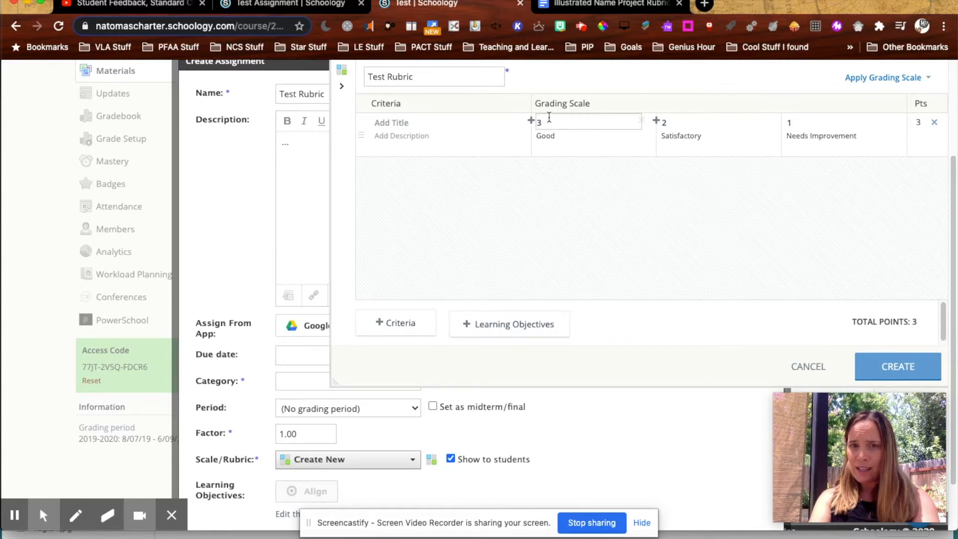
click(642, 121)
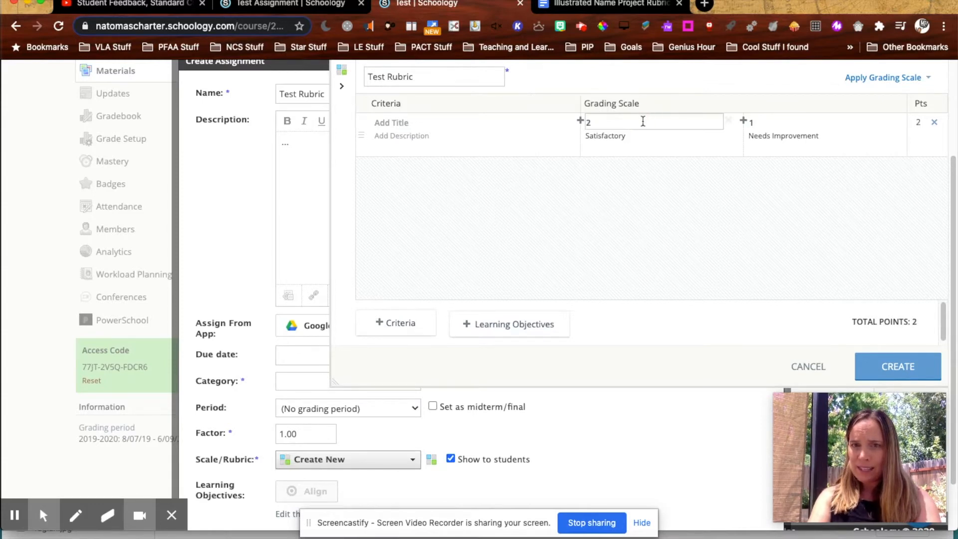
drag(635, 143, 570, 141)
text(Met Expe)
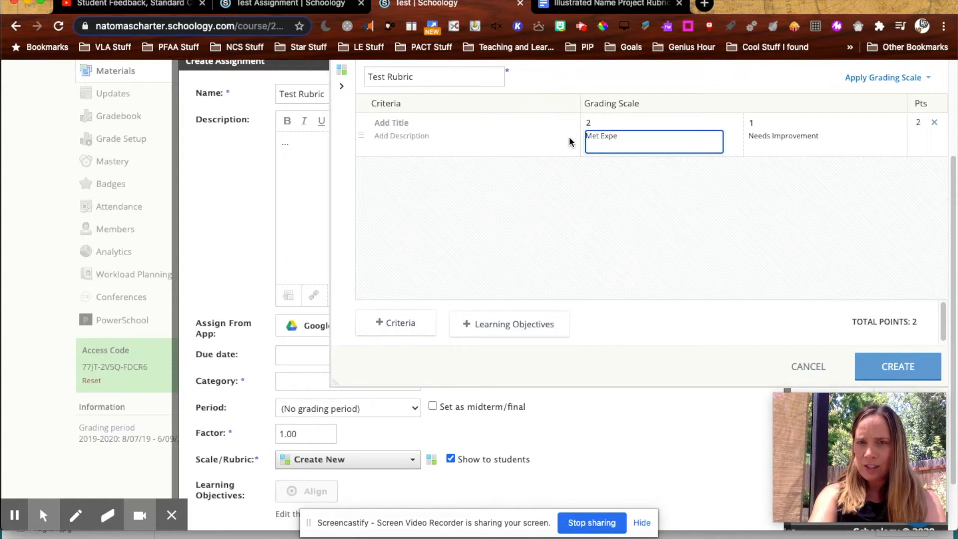
text(ctationn)
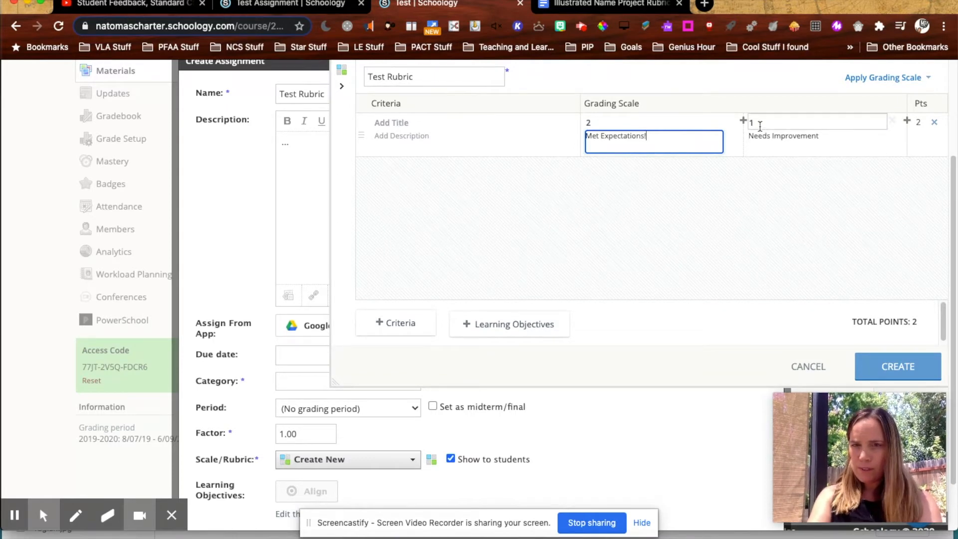
Step: Add a grading scale level worth 0 points with the description "Did not attempt"
drag(751, 135, 890, 128)
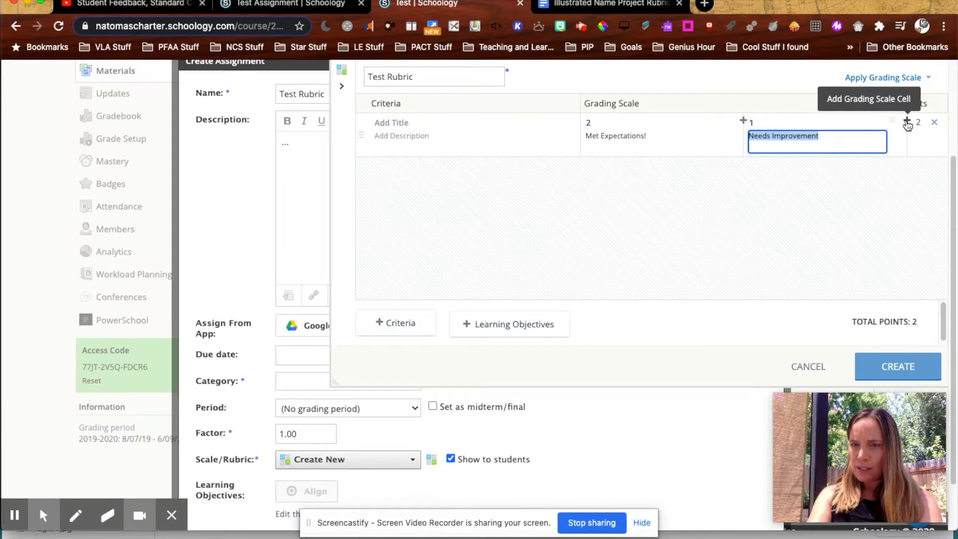
click(907, 122)
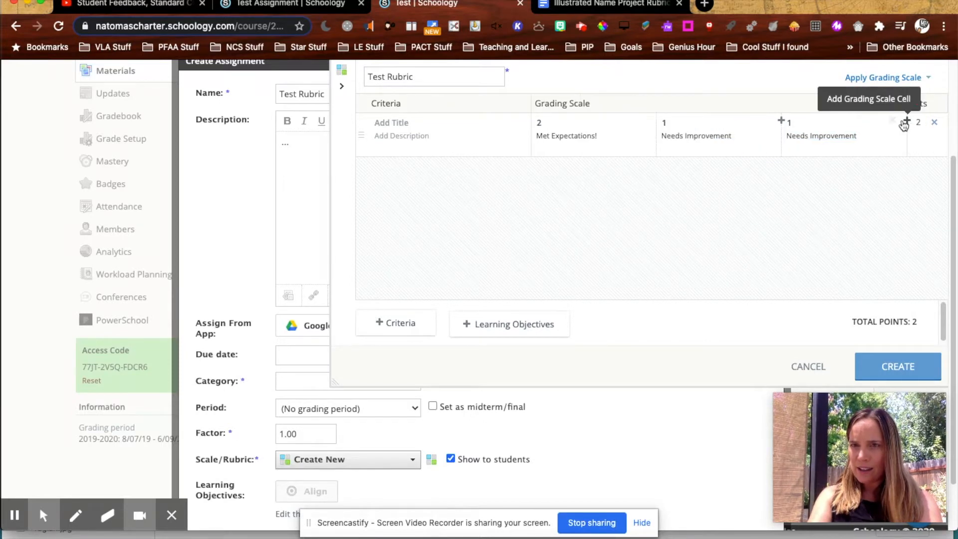
click(798, 123)
key(BackSpace)
text(0)
click(818, 132)
key(super+a)
text(Did not attempt)
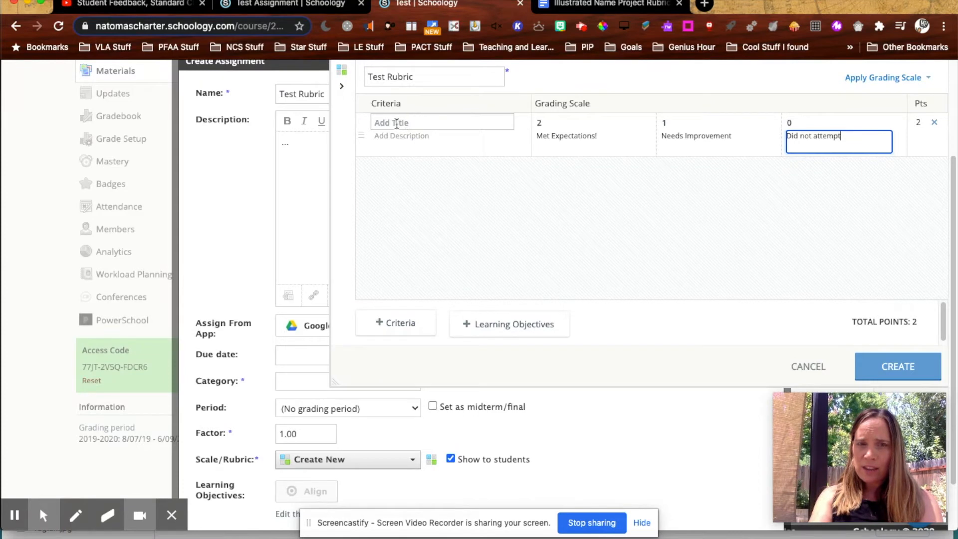
Step: Copy the "Structure" criterion name from the rubric document and enter it as the first criterion's title
click(582, 6)
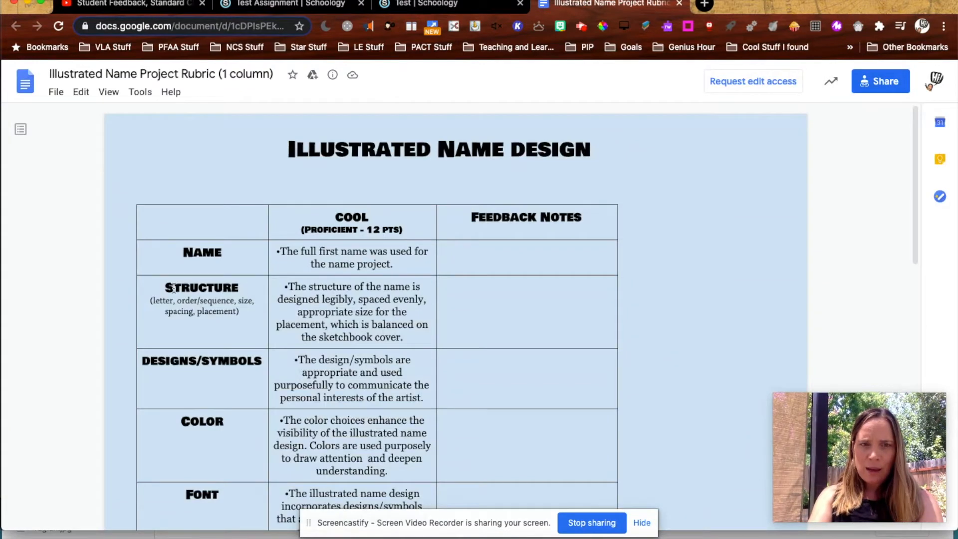
drag(244, 289, 157, 289)
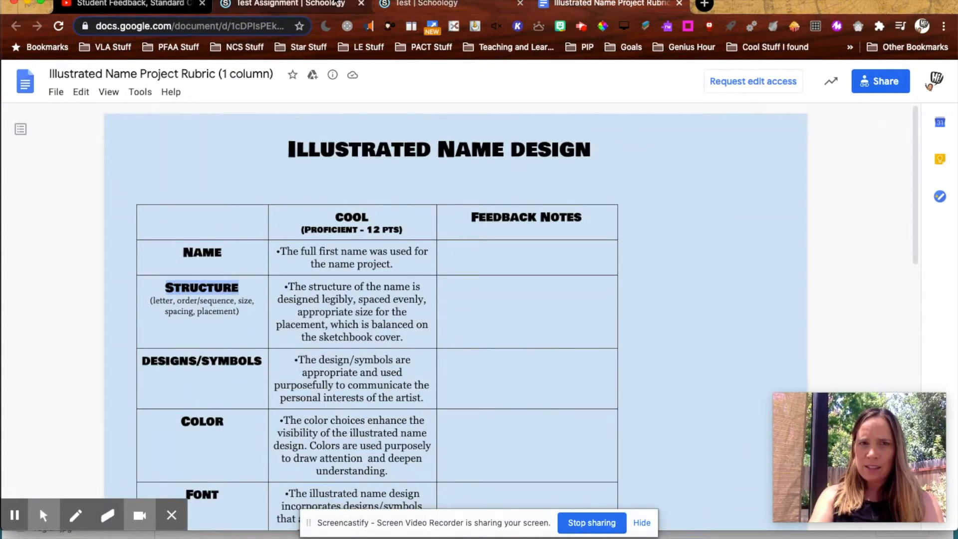
click(419, 4)
click(418, 125)
text(Structure)
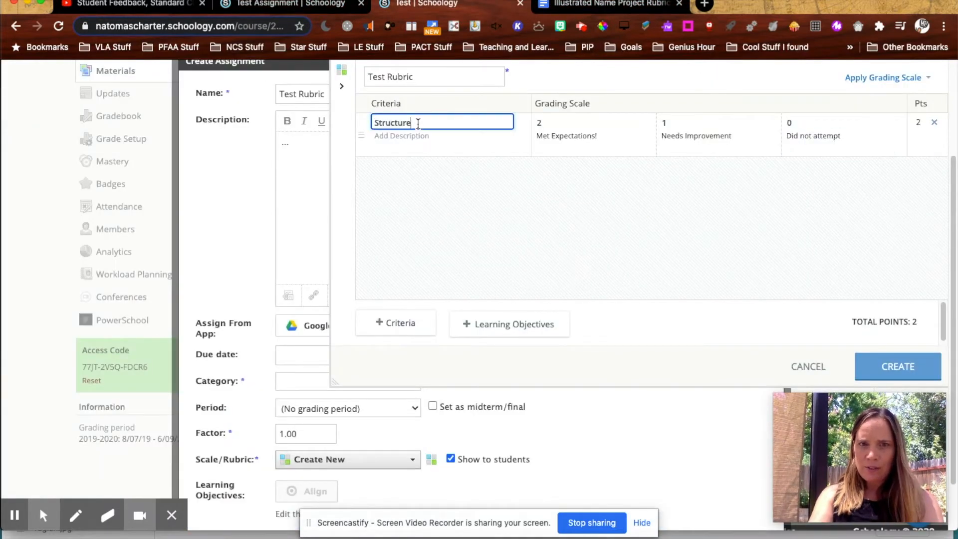
Step: Copy the Structure description from the rubric document and paste it under "Met Expectations!" in the level 2 cell
click(585, 12)
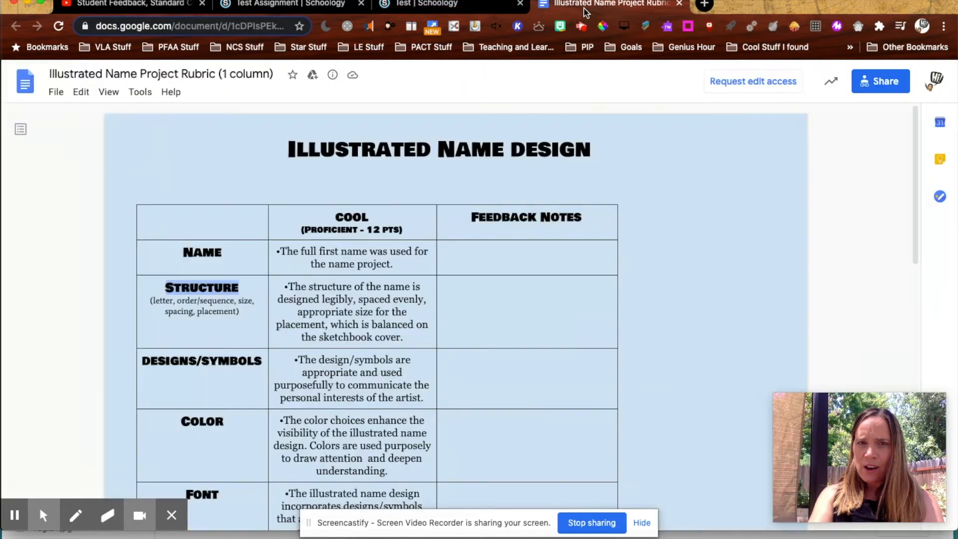
drag(408, 338, 284, 288)
key(ctrl+c)
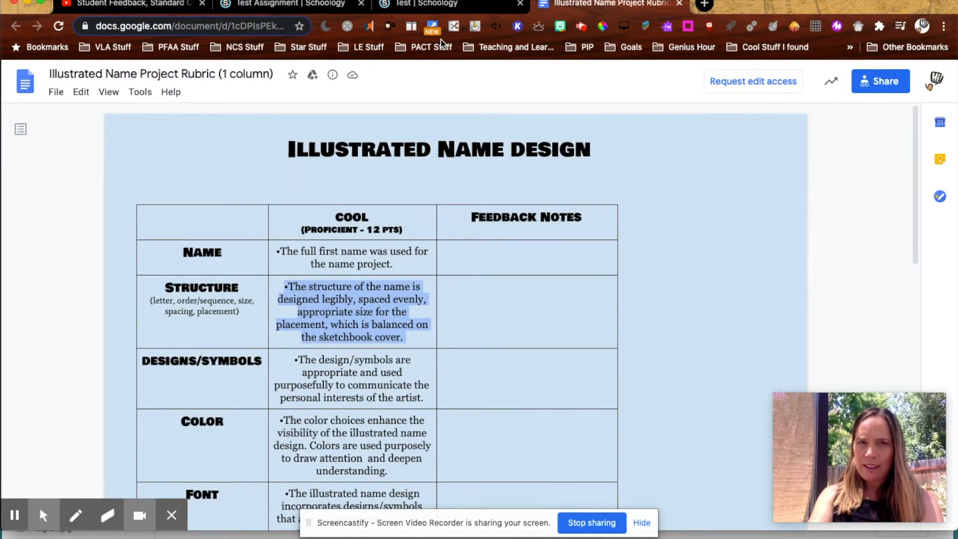
click(294, 4)
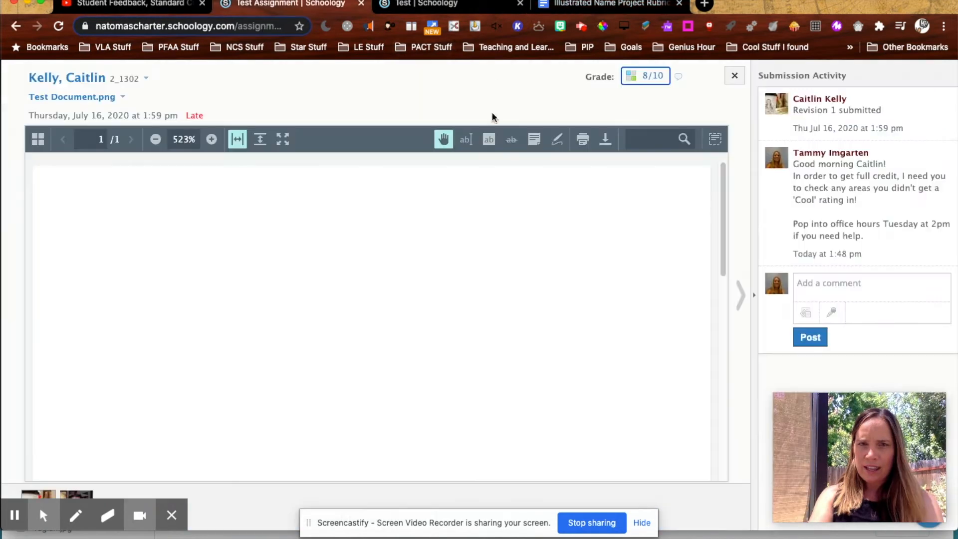
click(449, 5)
click(565, 142)
key(ctrl+v)
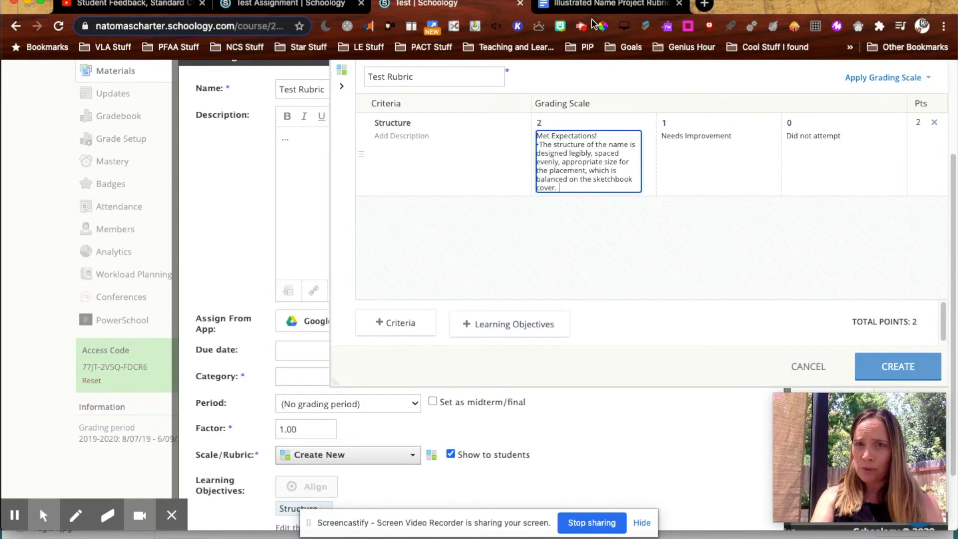
Step: Copy the Designs/Symbols criterion name from the rubric document, add a second criterion, and title it "Designs/symbols"
click(579, 4)
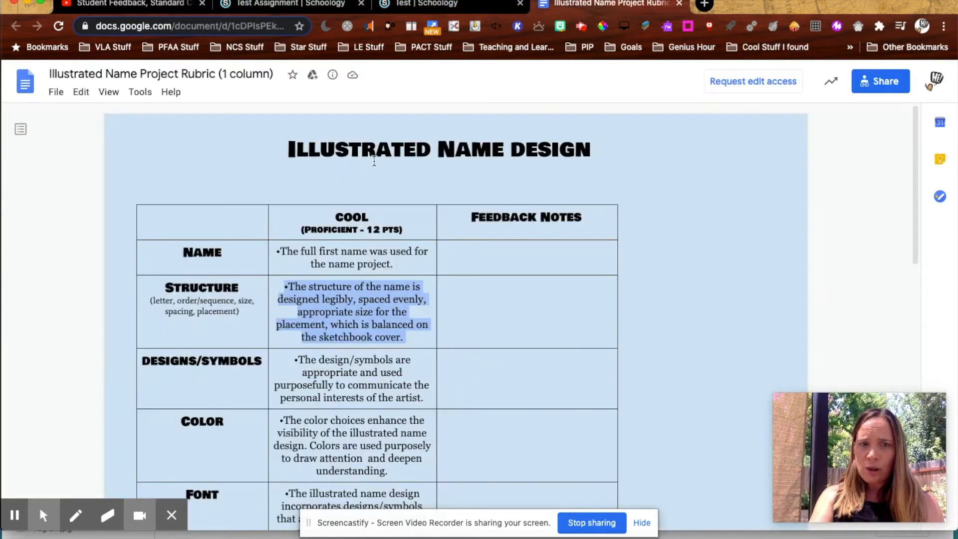
drag(252, 360, 143, 352)
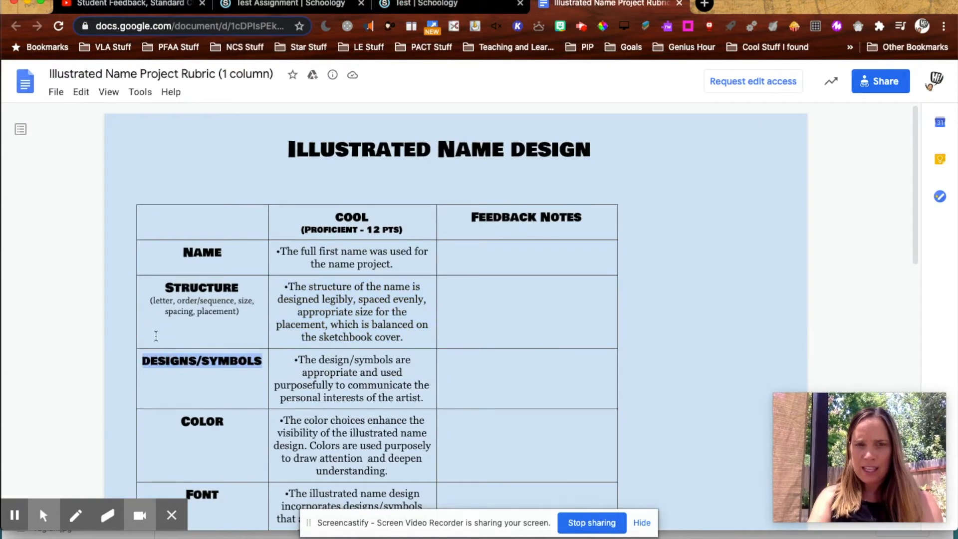
click(451, 5)
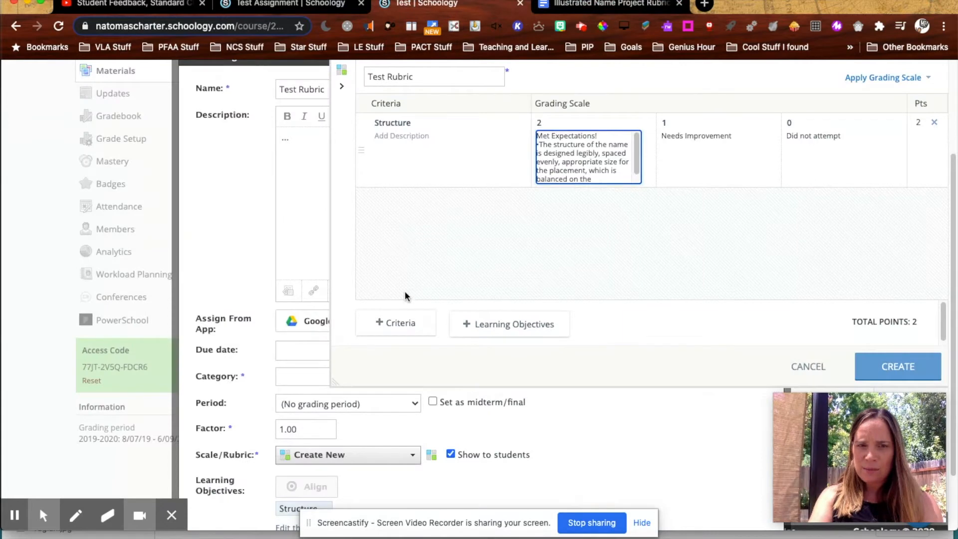
click(403, 324)
click(408, 199)
text(designs/symbols)
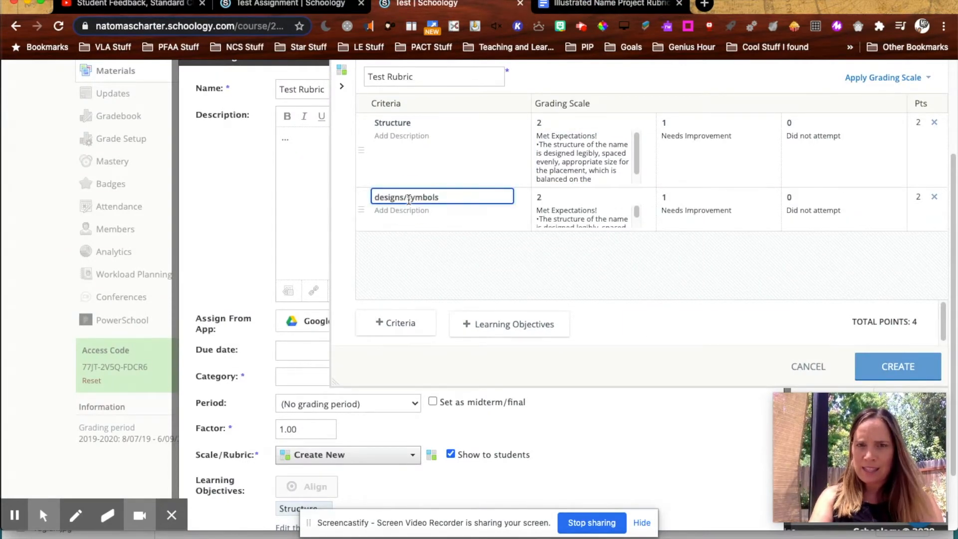
text(D)
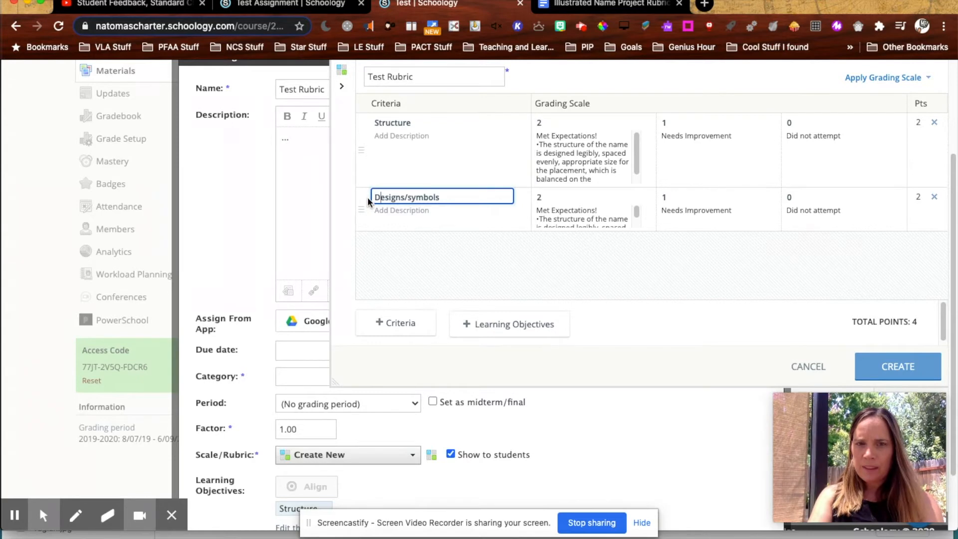
Step: Clear the duplicated Structure description from the second criterion's level 2 cell, keeping only "Met Expectations!"
click(551, 210)
key(ctrl+a)
click(575, 230)
drag(607, 218, 612, 272)
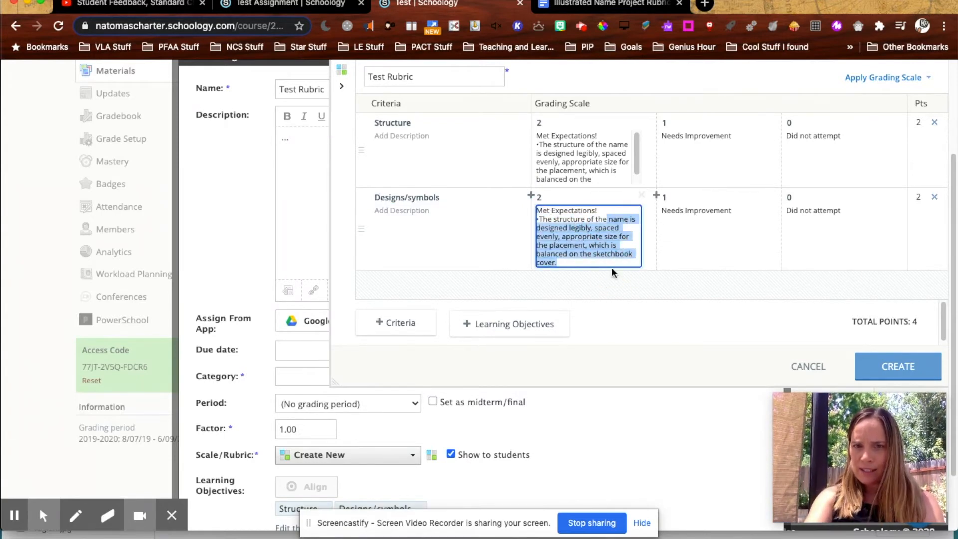
key(BackSpace)
drag(612, 219, 530, 228)
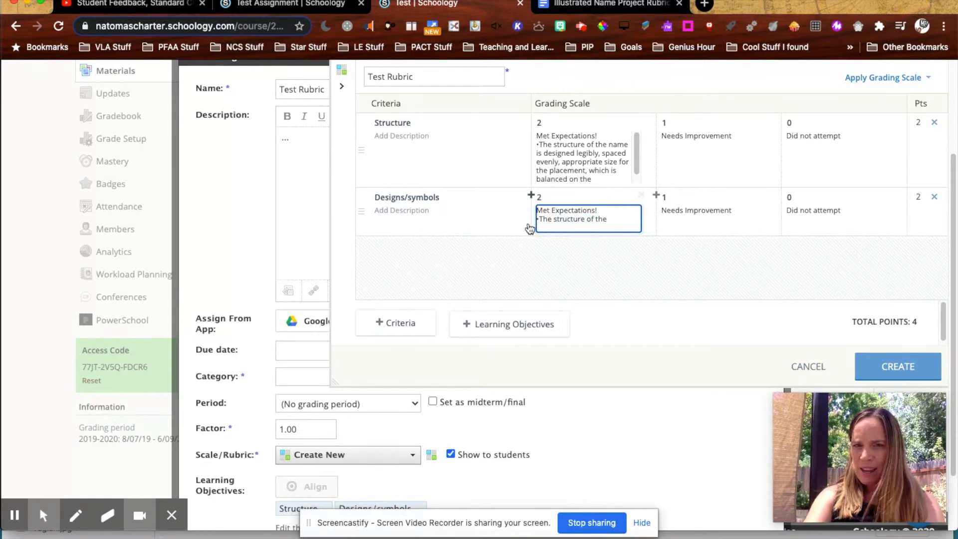
drag(606, 219, 535, 223)
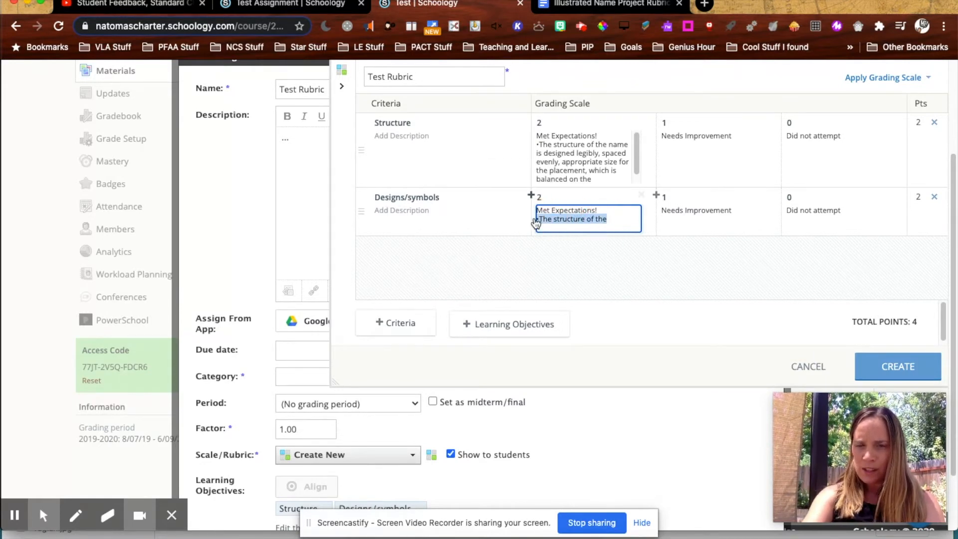
key(BackSpace)
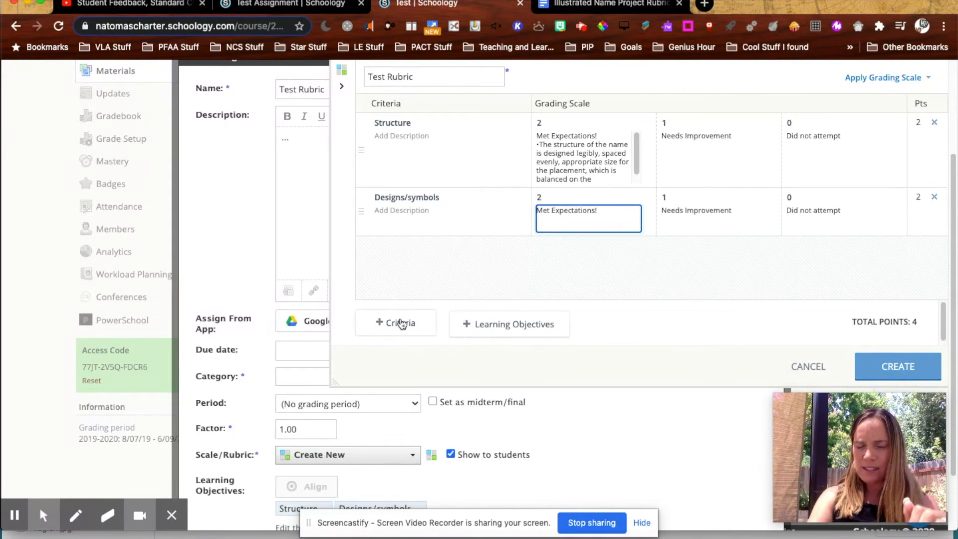
Step: Copy the Designs/Symbols description from the rubric document and paste it on a new line under "Met Expectations!" in the second criterion's level 2 cell
click(599, 4)
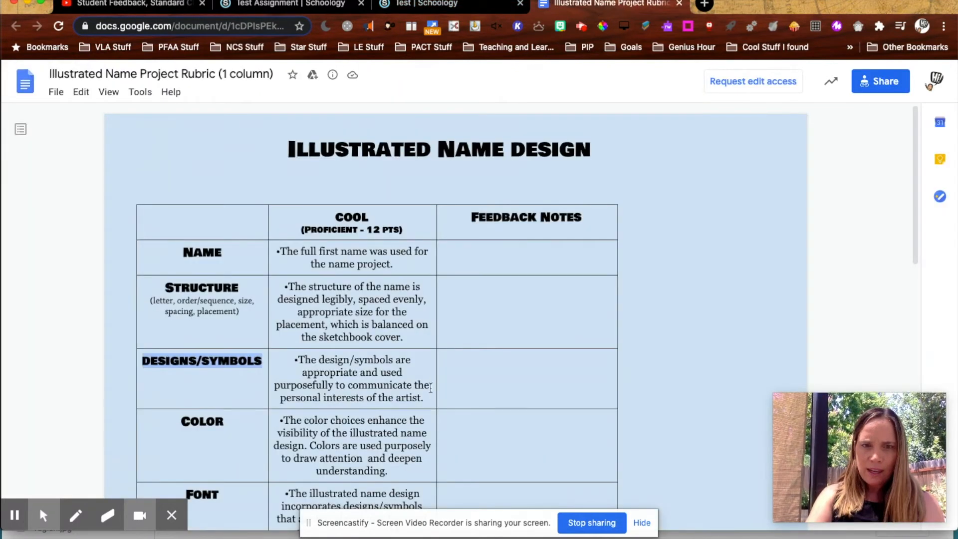
drag(427, 400, 289, 359)
key(ctrl+c)
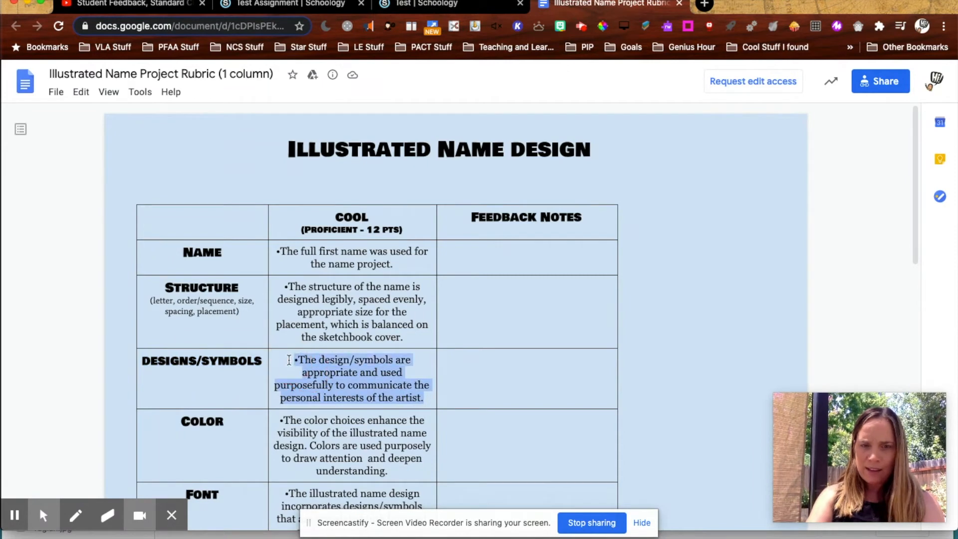
click(431, 5)
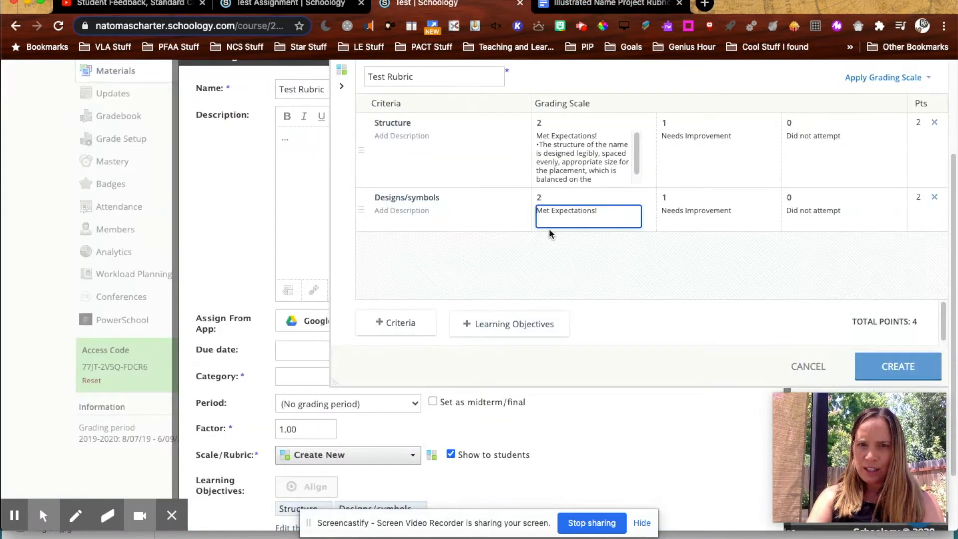
click(622, 204)
click(618, 210)
key(Return)
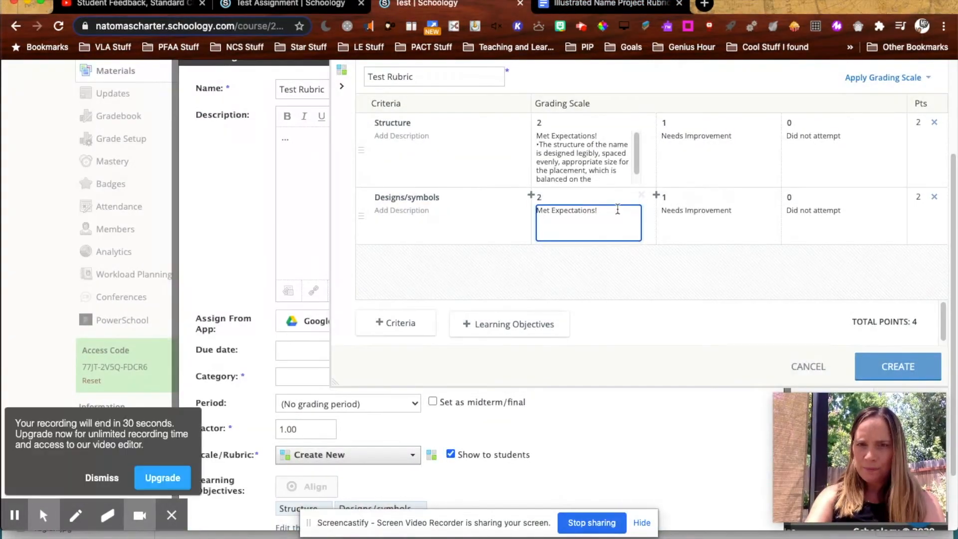
key(ctrl+v)
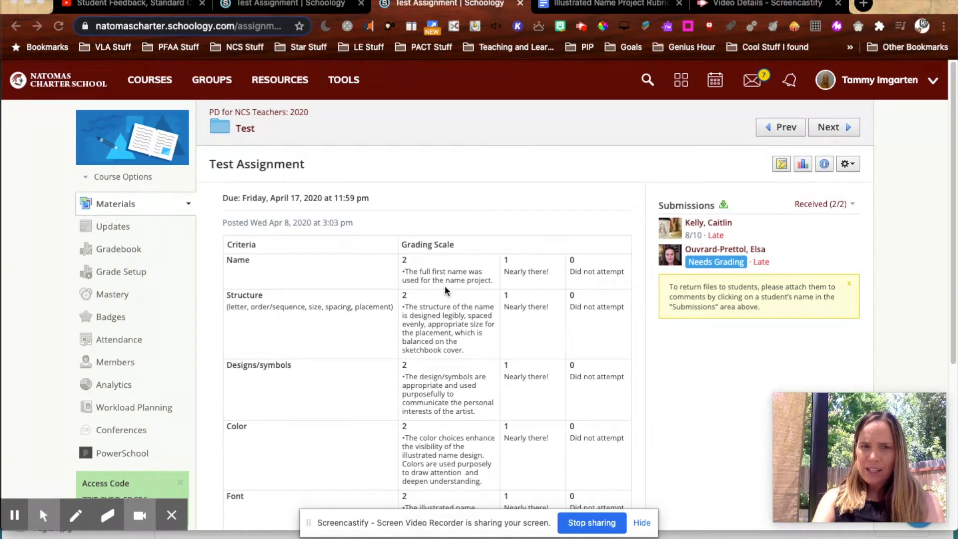
Step: Open the submission marked as needing grading in the test assignment and bring up its rubric grading panel
scroll(447, 282, down, 2)
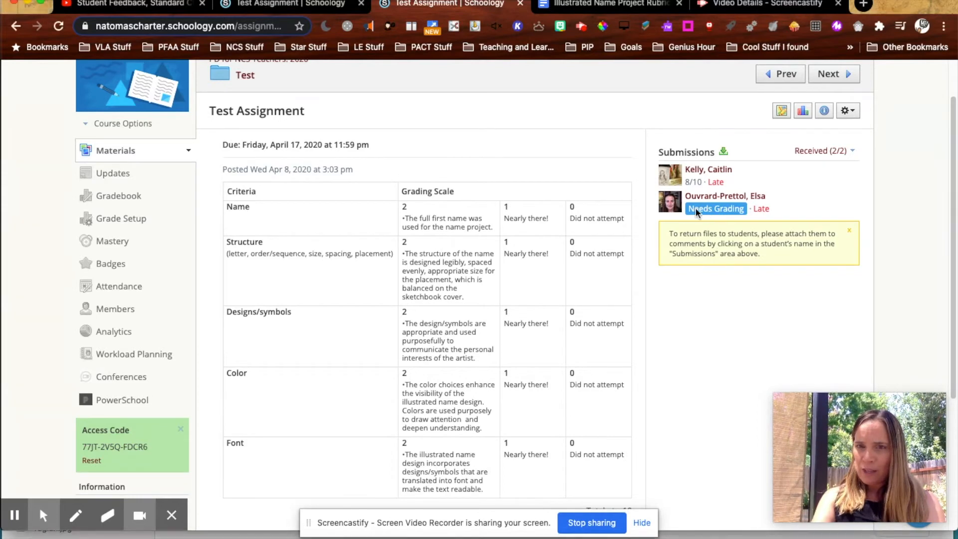
click(712, 210)
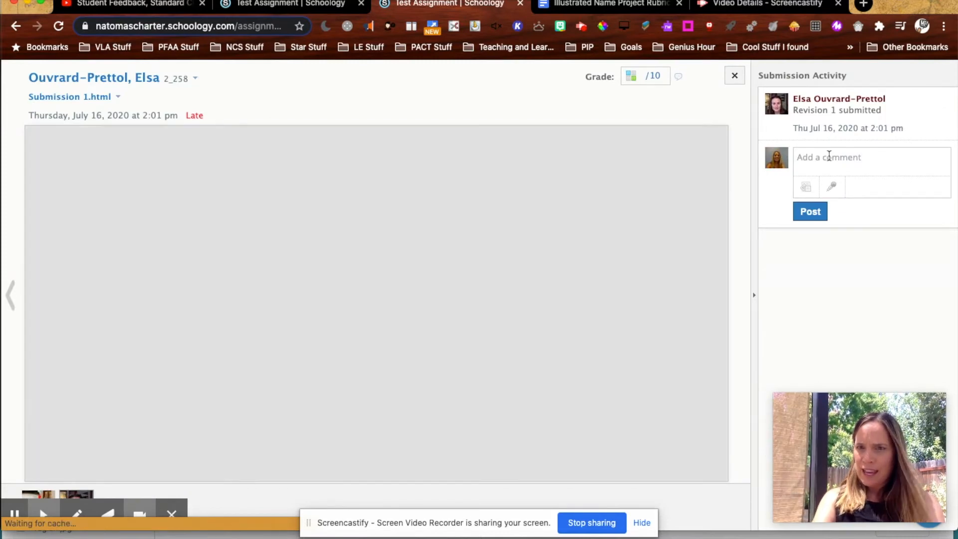
click(825, 154)
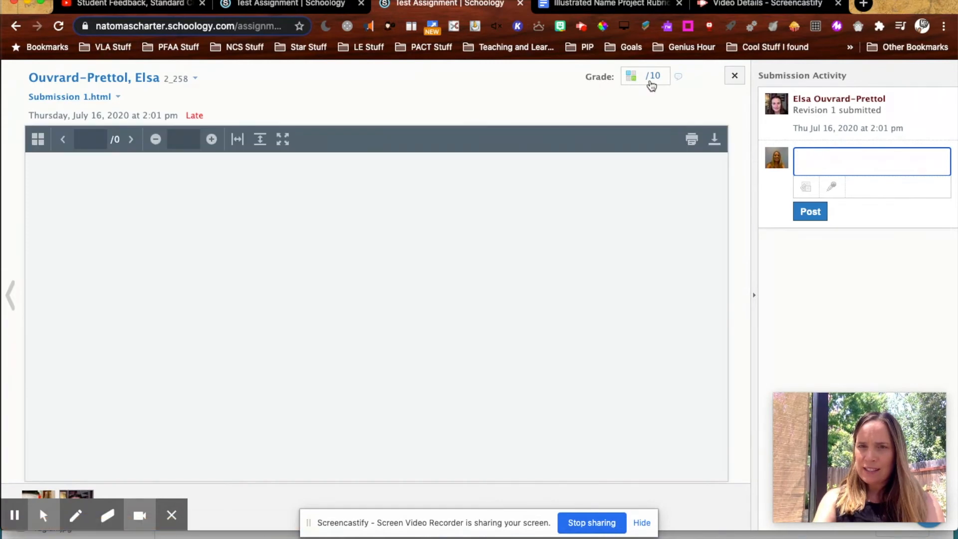
click(651, 84)
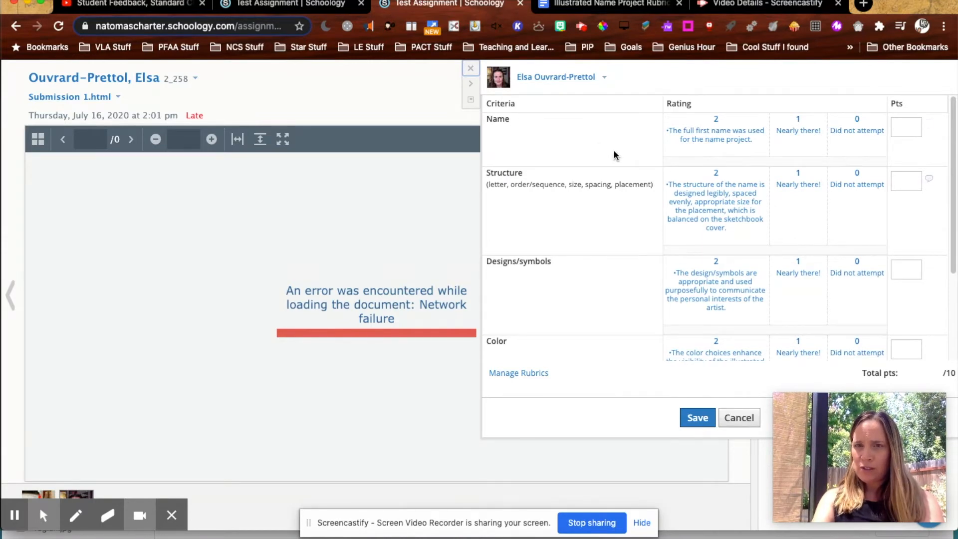
Step: Rate Name and Structure at 2 points and comment "Wow! This was a great example of..." on the Structure criterion
click(707, 141)
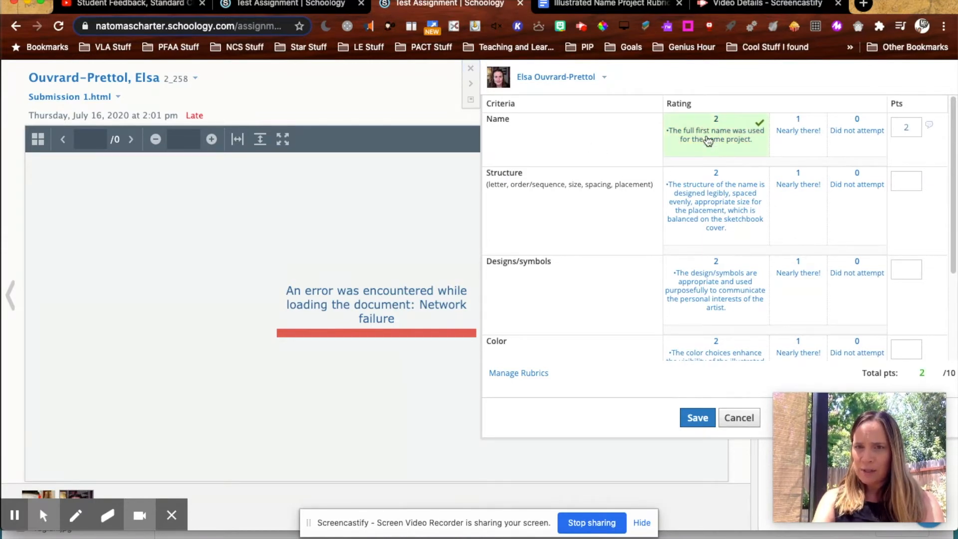
click(711, 204)
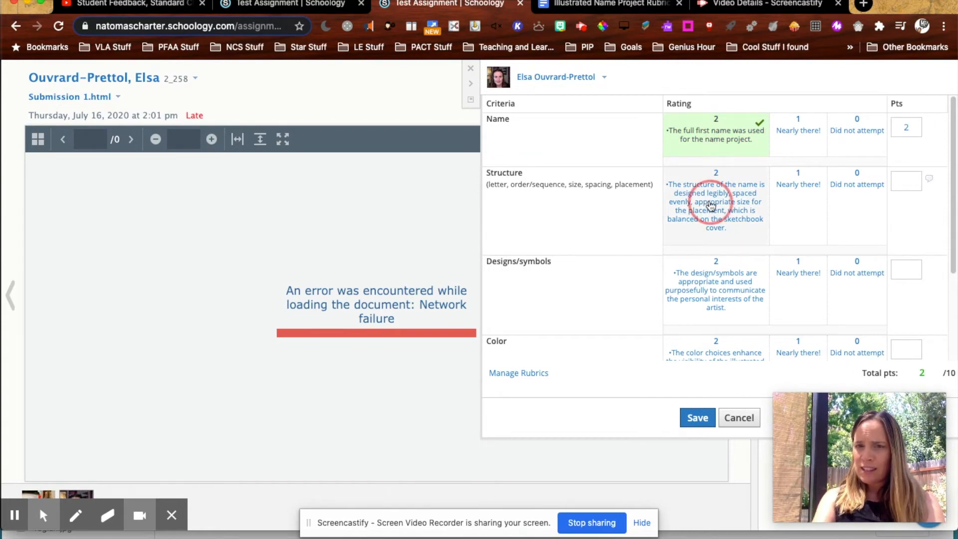
click(927, 185)
click(884, 221)
text(Wow! )
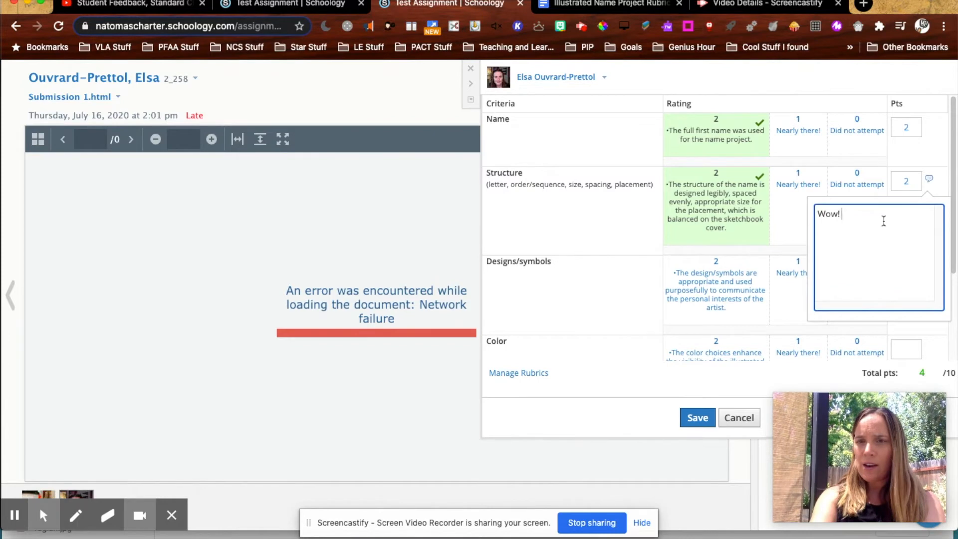
text(This was a great )
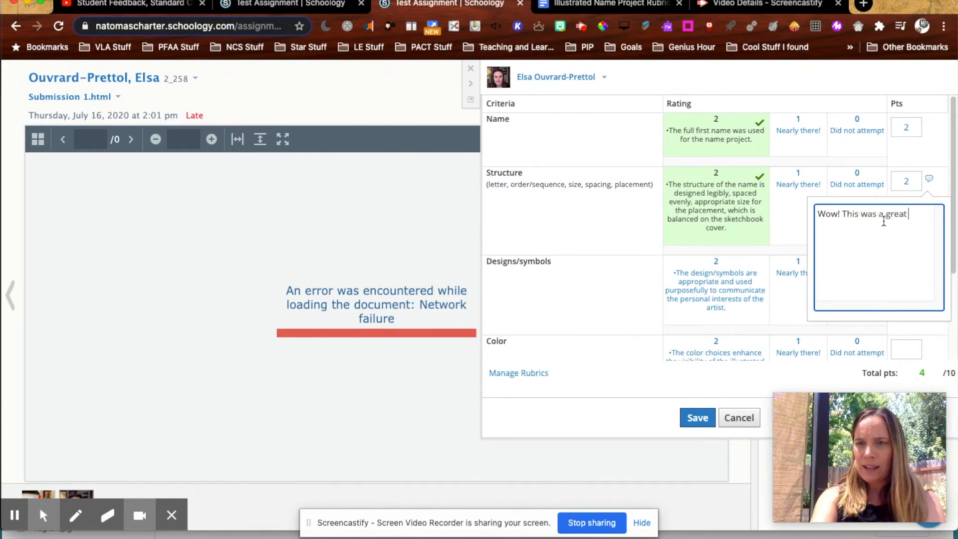
text(example of...)
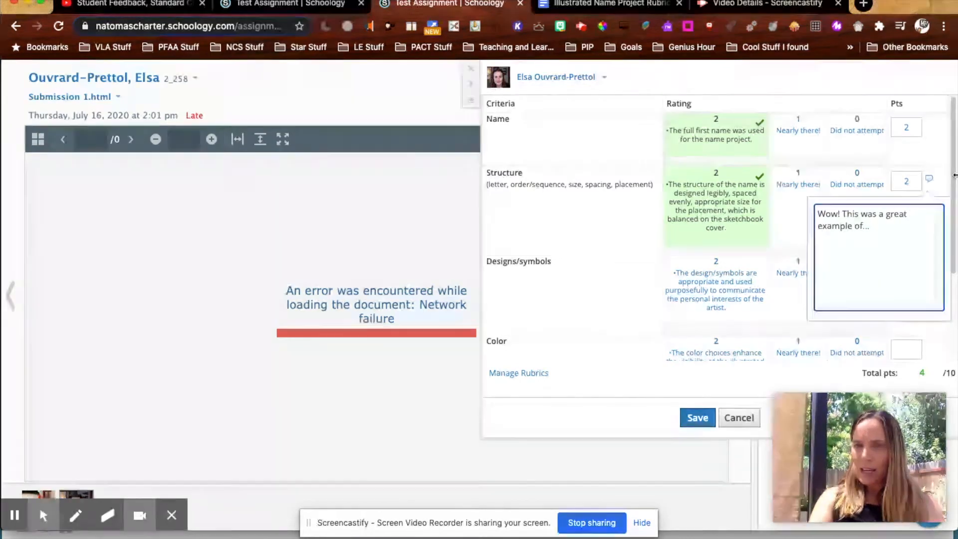
click(651, 209)
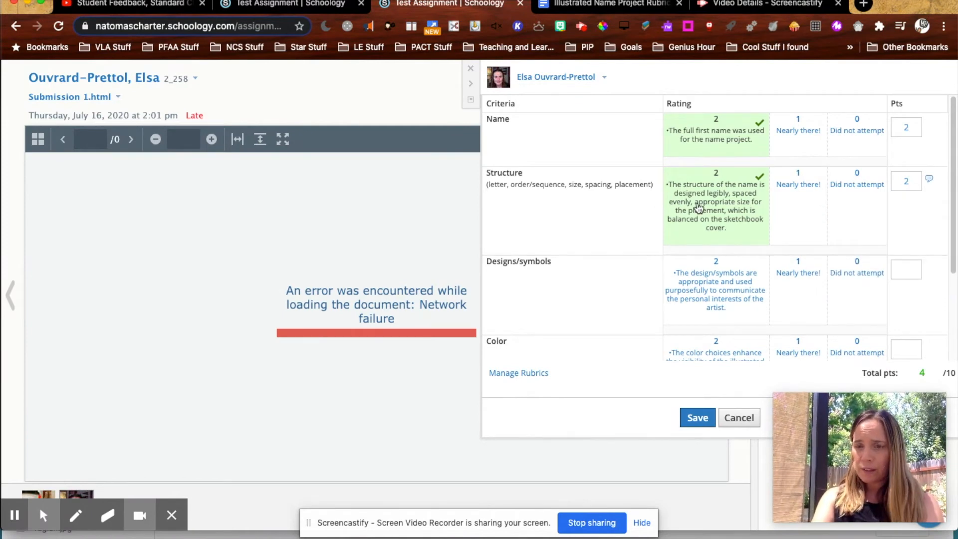
Step: Rate Designs/symbols as Nearly there! and comment "Please be sure to..." on that criterion
click(797, 286)
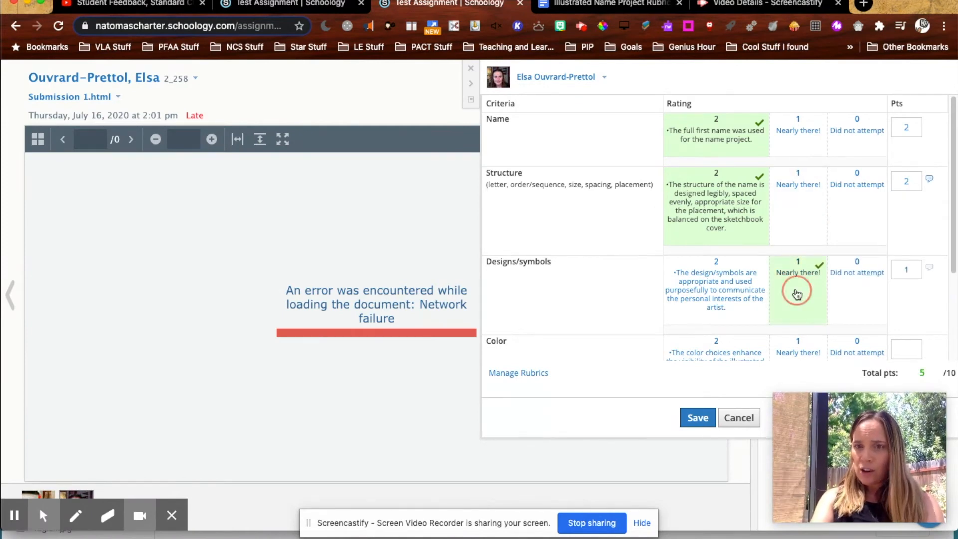
click(931, 272)
click(876, 317)
text(Please be sure to...)
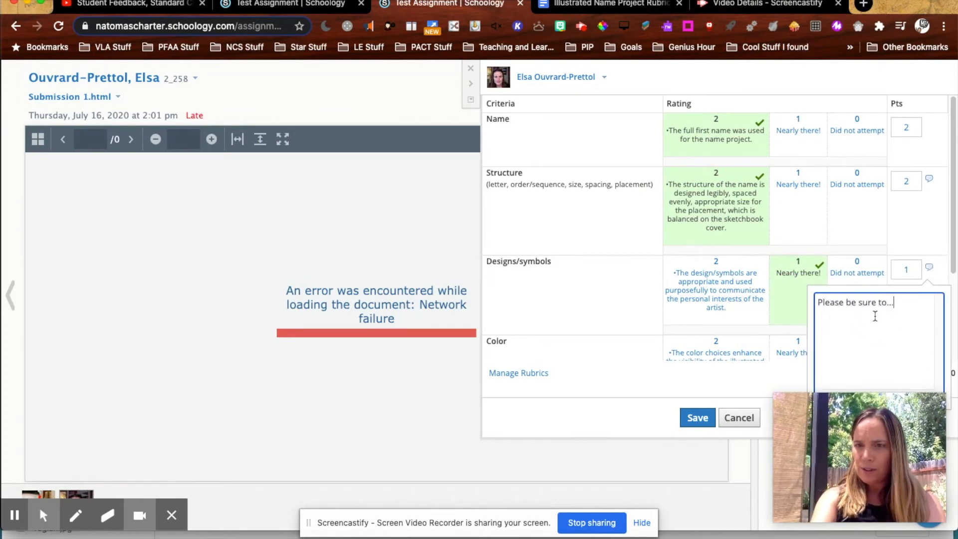
Step: Rate Color at 2 points and Font as Nearly there!, then save the rubric grade
click(717, 349)
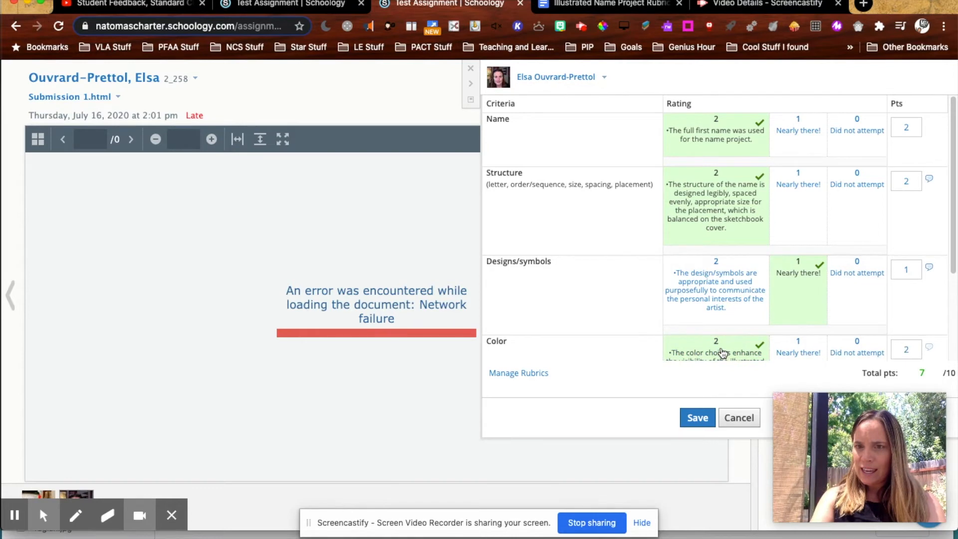
scroll(724, 299, down, 3)
click(807, 320)
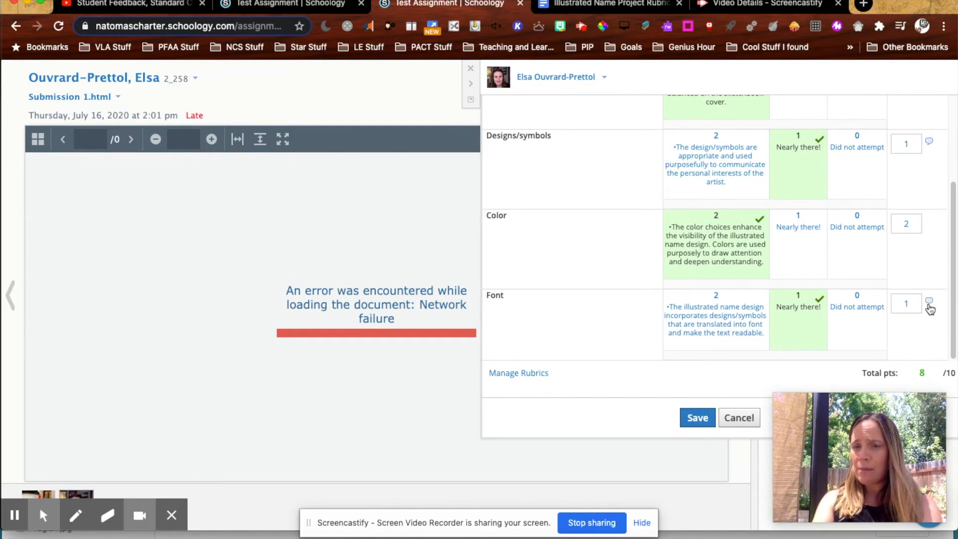
click(692, 418)
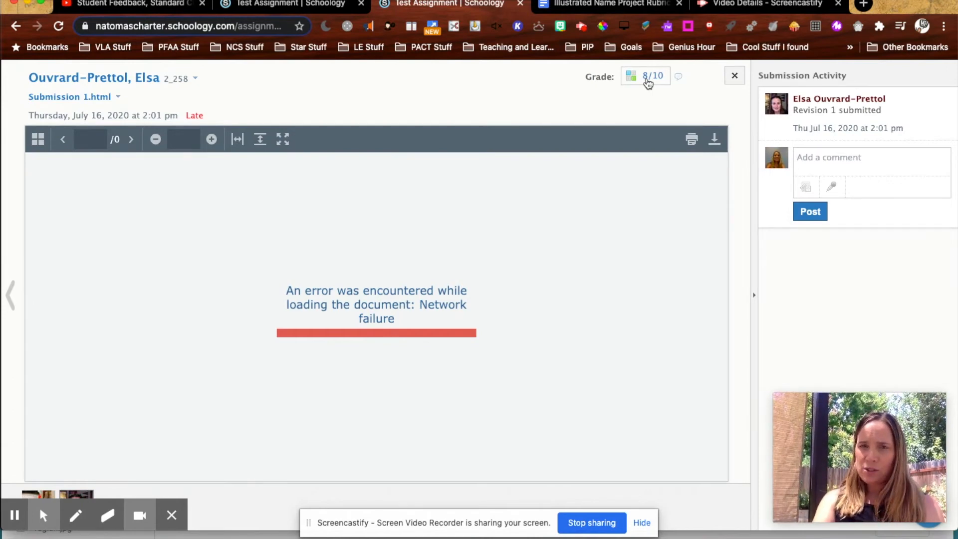
Step: Close the submission and open another student's graded submission to review its rubric scores
click(734, 76)
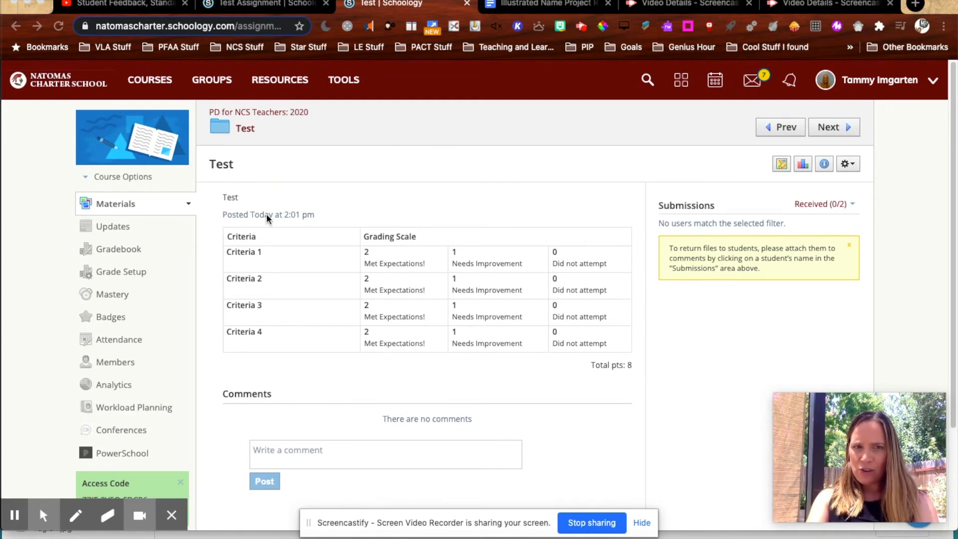
click(237, 196)
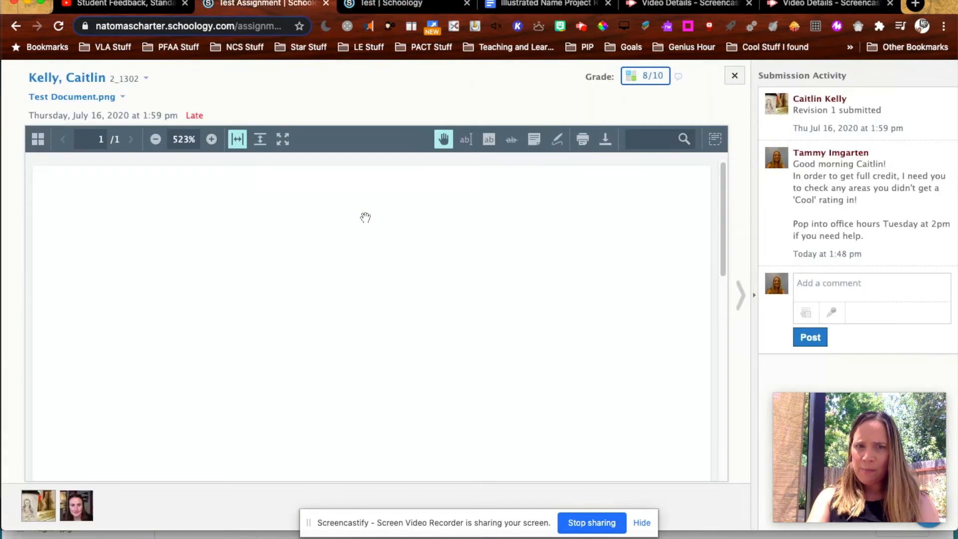
click(646, 78)
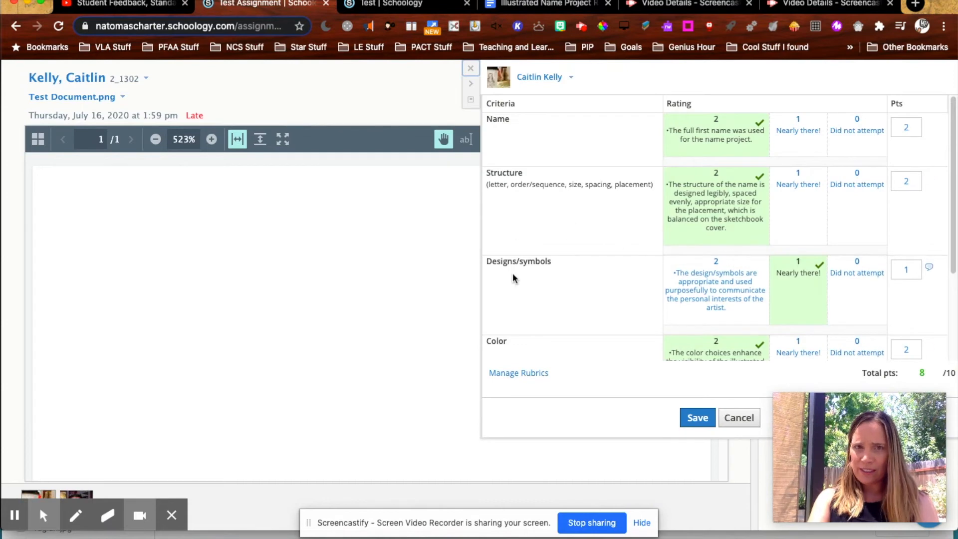
Step: Open the course's Grade Setup and show the list of saved rubrics
click(410, 4)
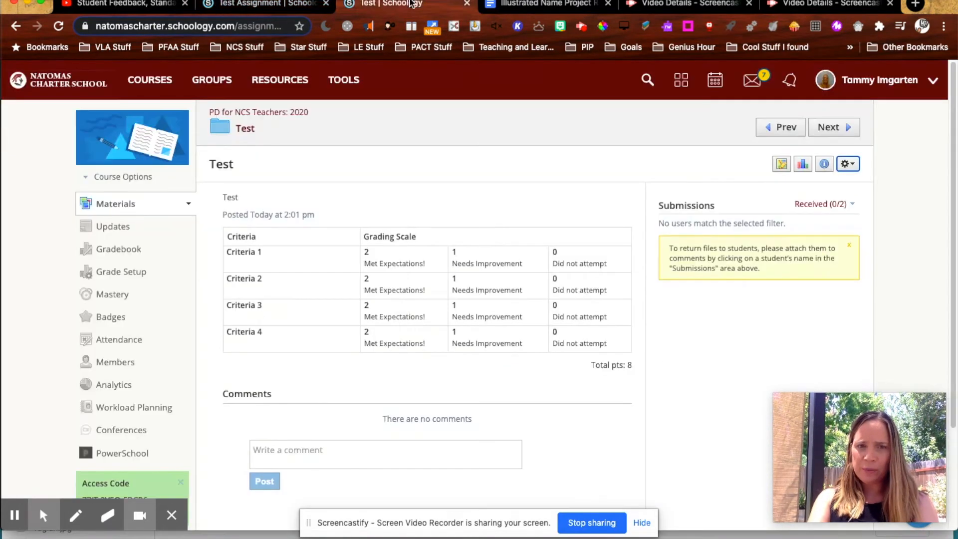
click(120, 275)
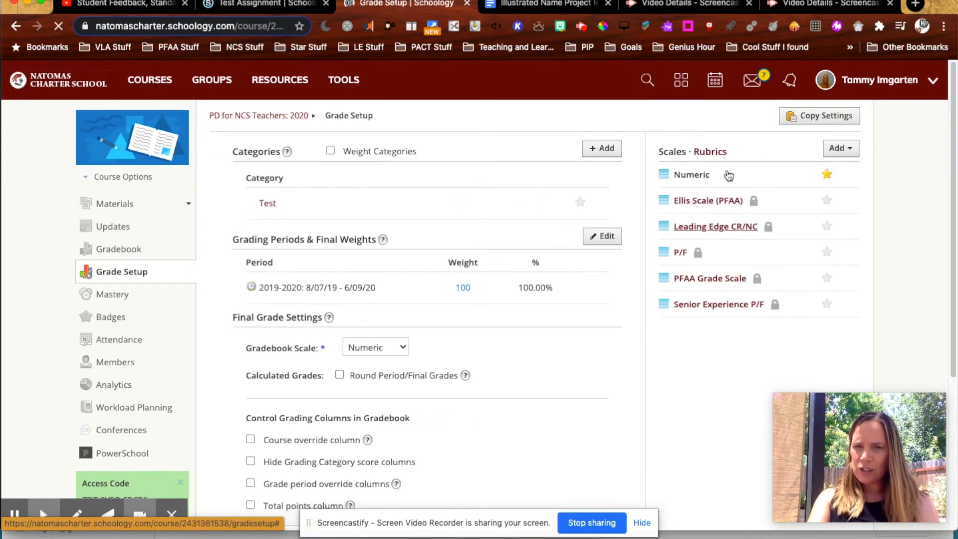
click(710, 153)
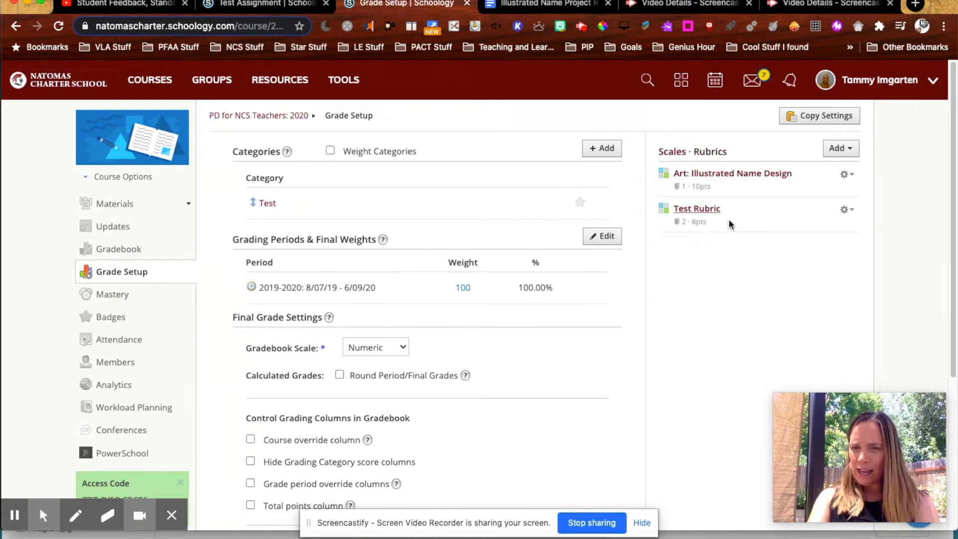
Step: Review the Test Rubric's options and open it in the rubric editor, then cancel without changes
click(851, 212)
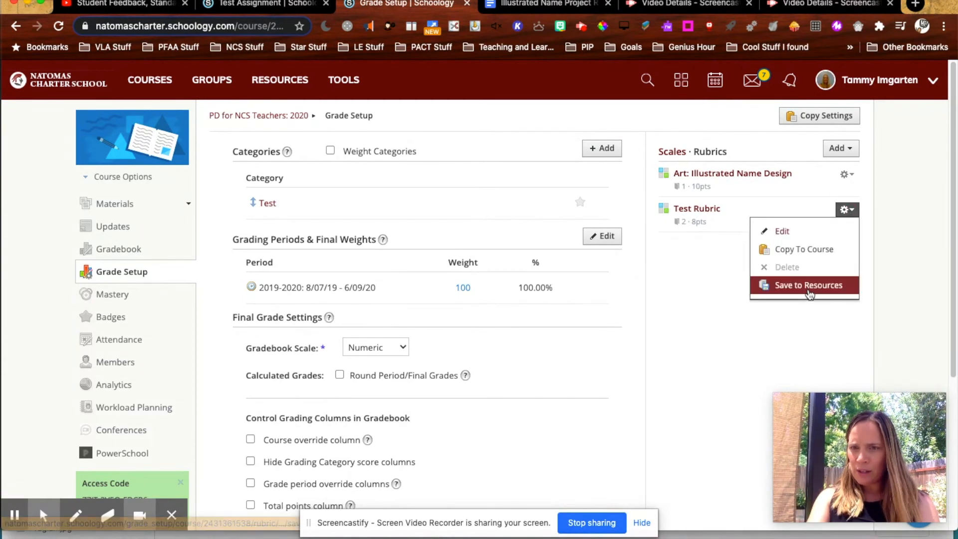
click(725, 343)
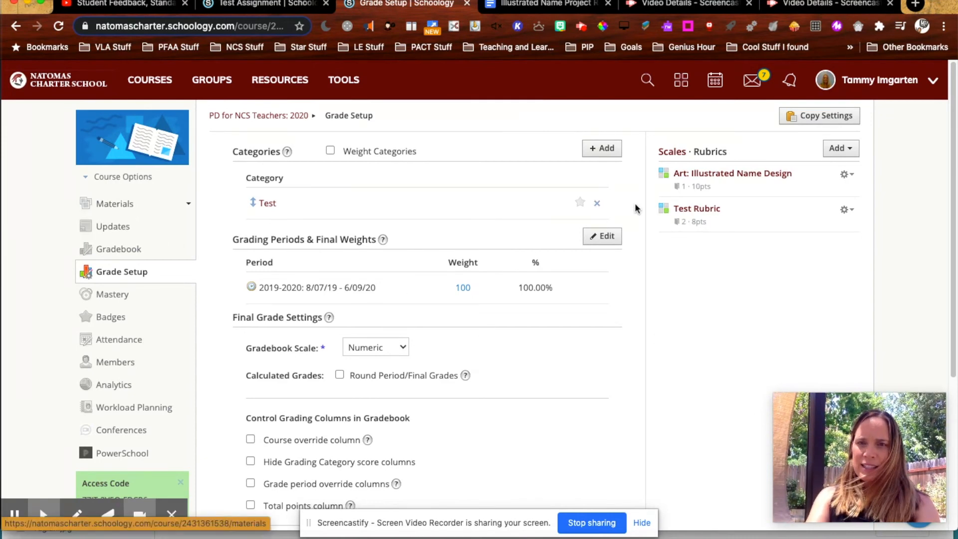
click(692, 214)
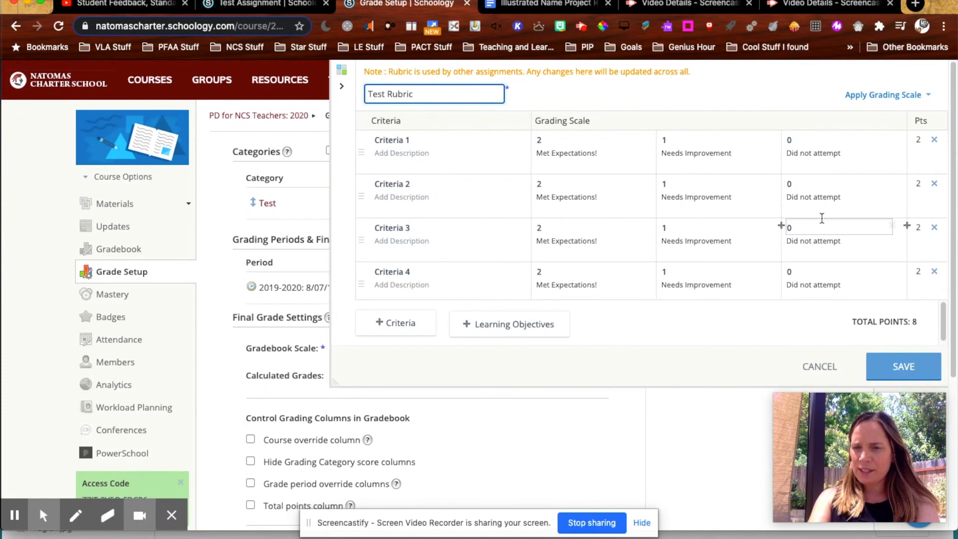
click(809, 368)
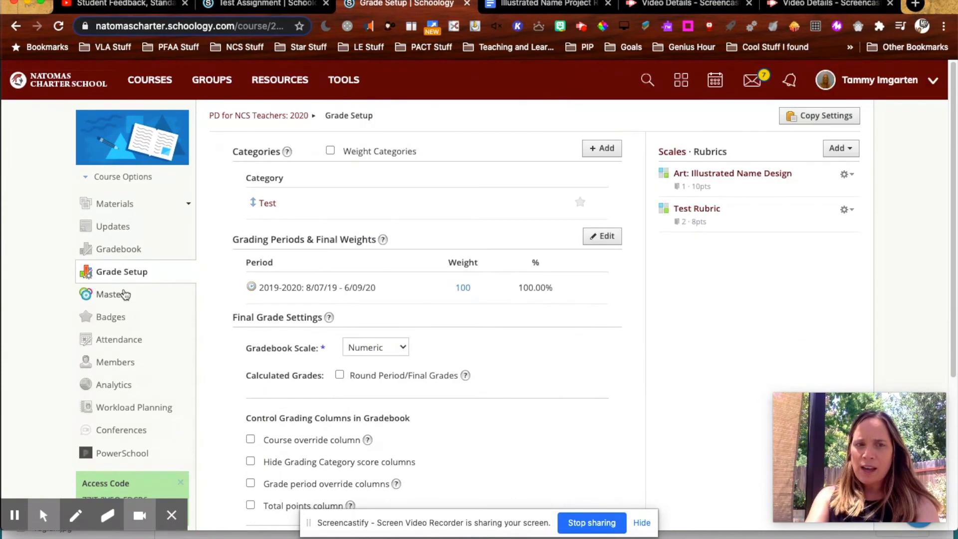
Step: Start a new assignment in the course's Test materials folder
click(846, 210)
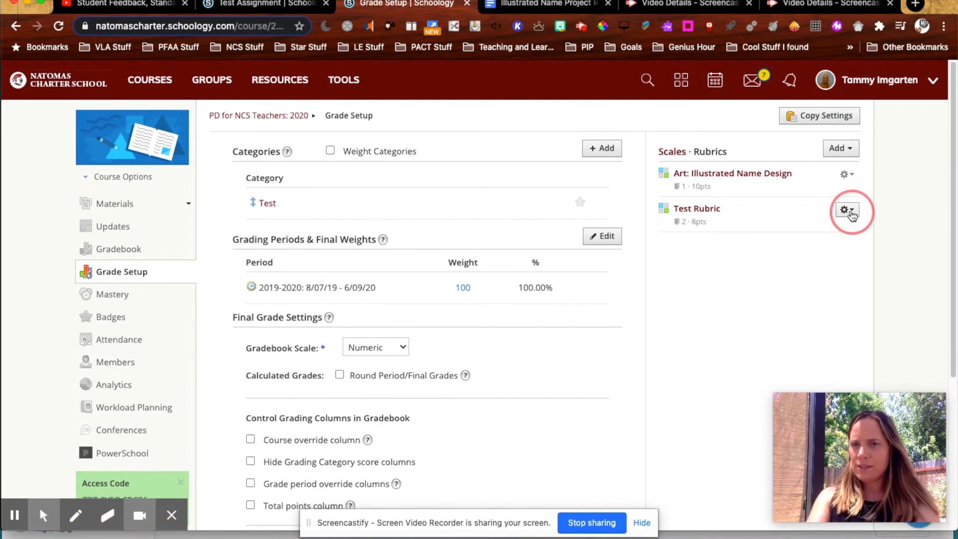
click(729, 373)
click(115, 201)
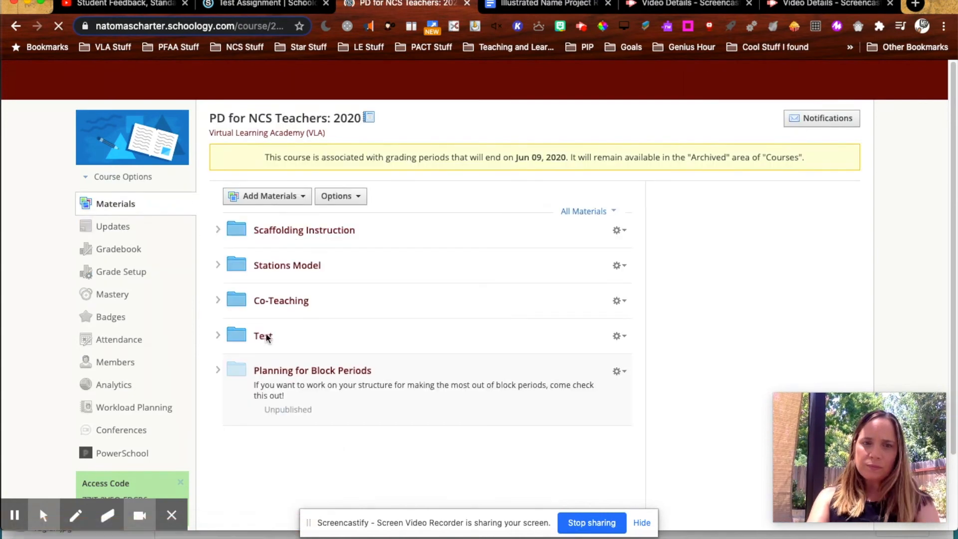
click(263, 335)
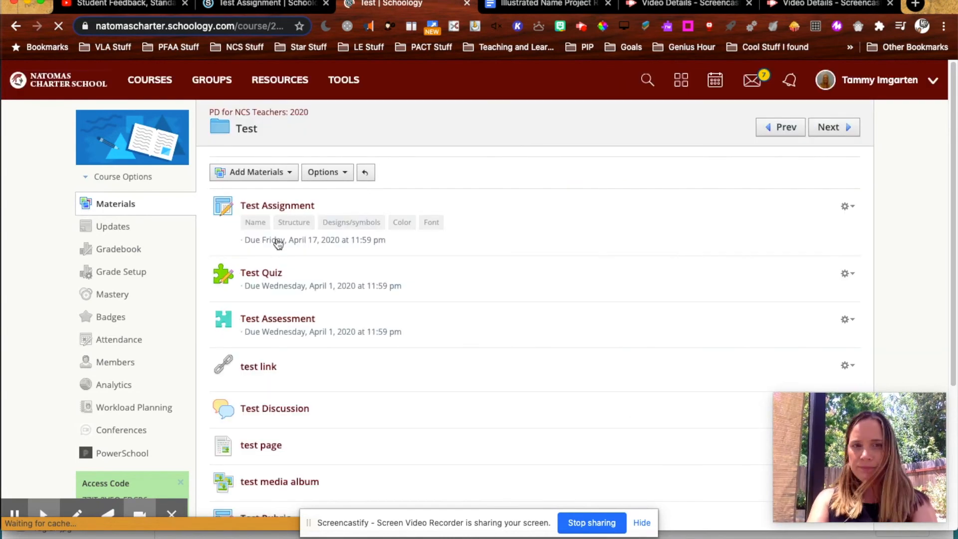
click(279, 173)
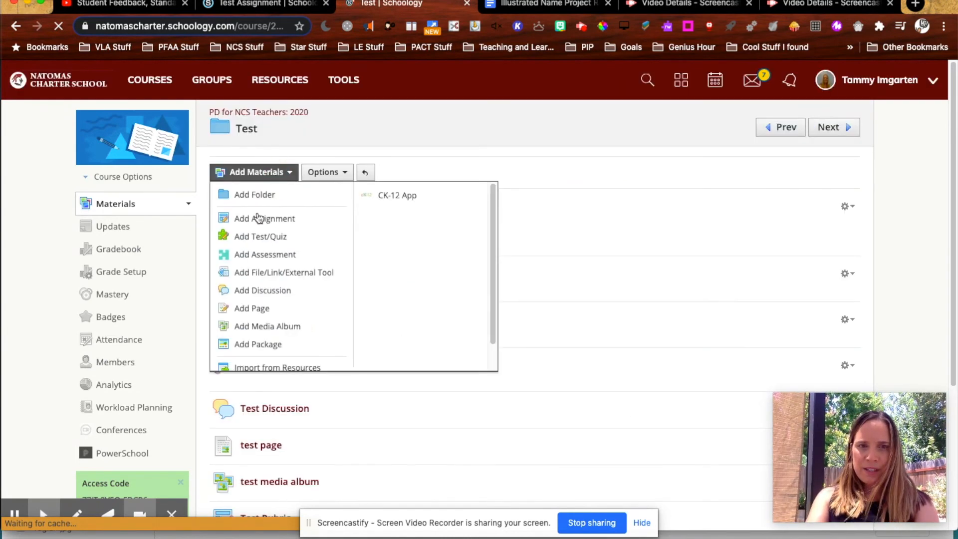
click(258, 217)
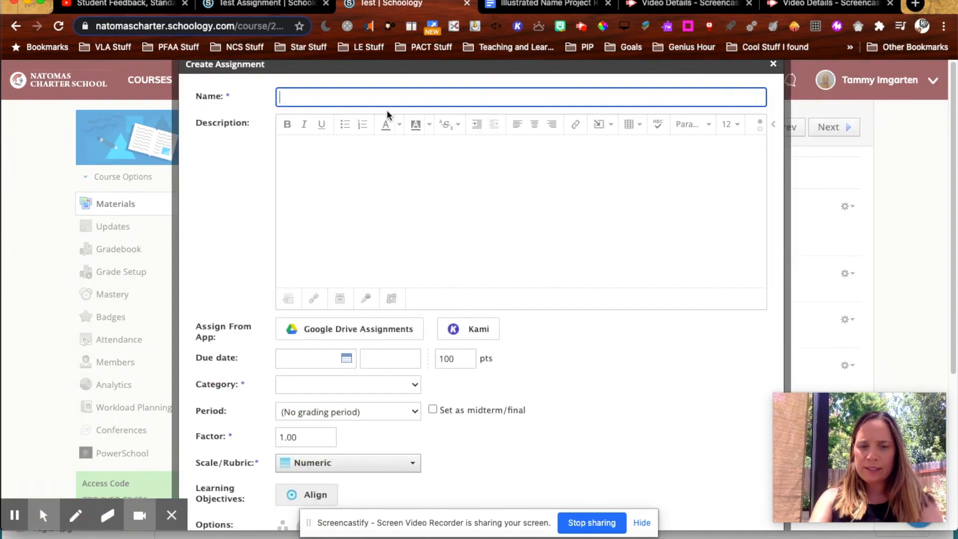
Step: Name the assignment Test, set its category to Test, and choose Test Rubric as its scale/rubric
text(est)
scroll(387, 279, down, 1)
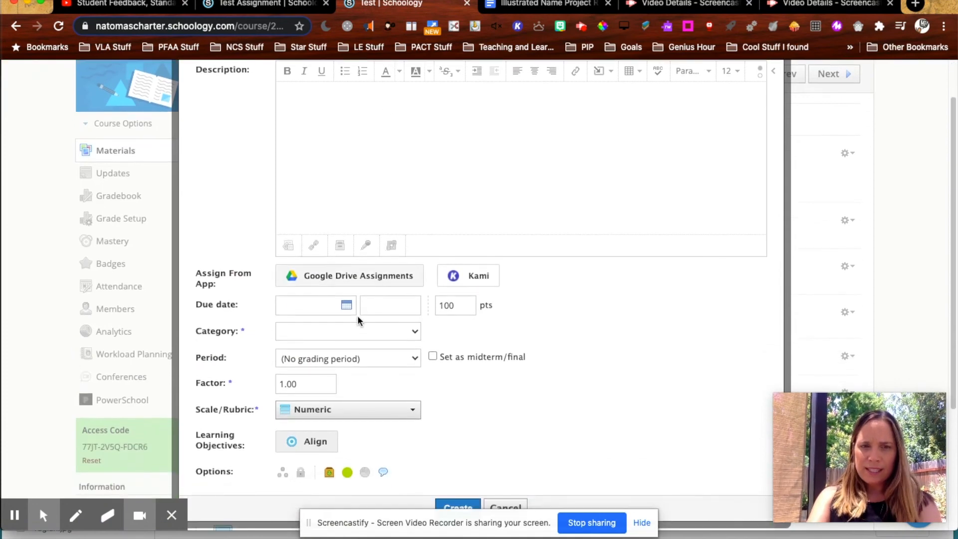
click(355, 331)
click(314, 355)
scroll(322, 389, up, 1)
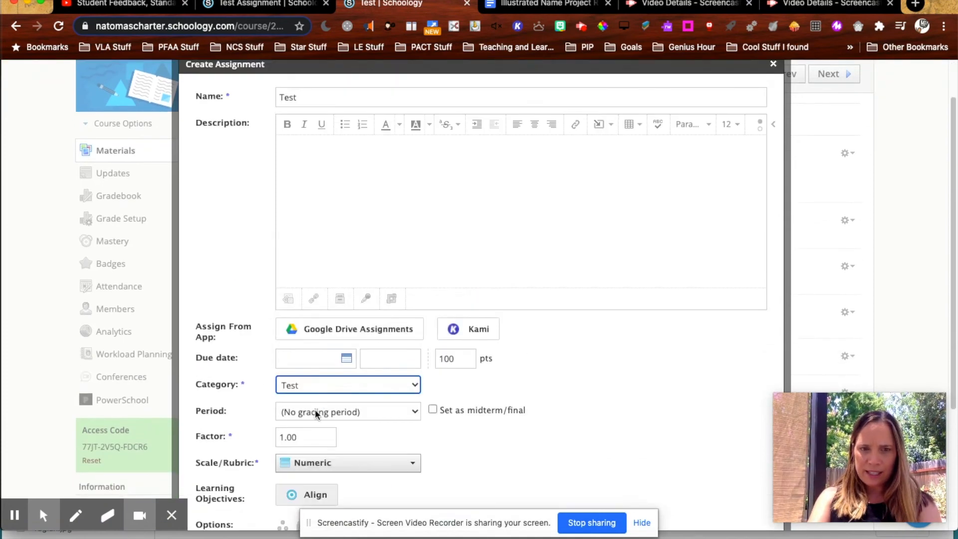
click(320, 472)
scroll(322, 397, down, 3)
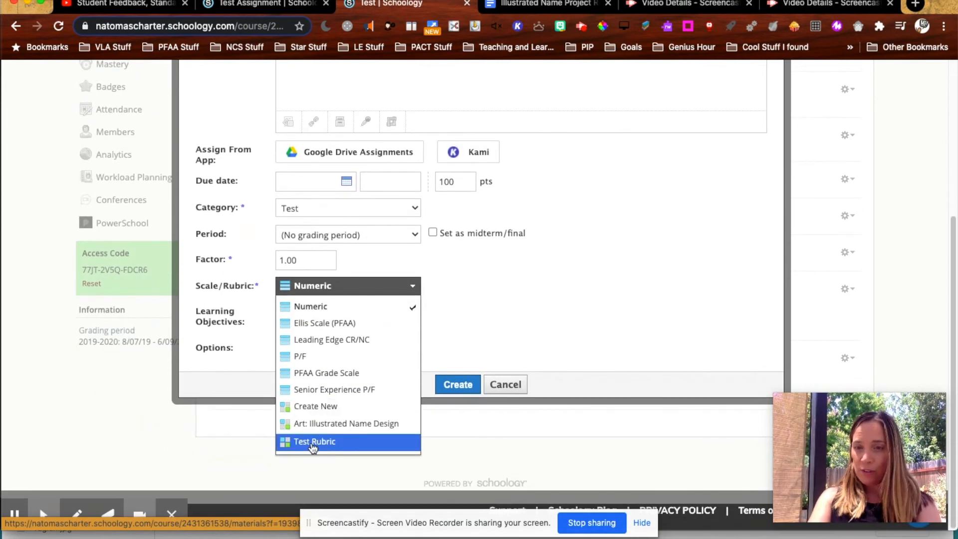
click(311, 443)
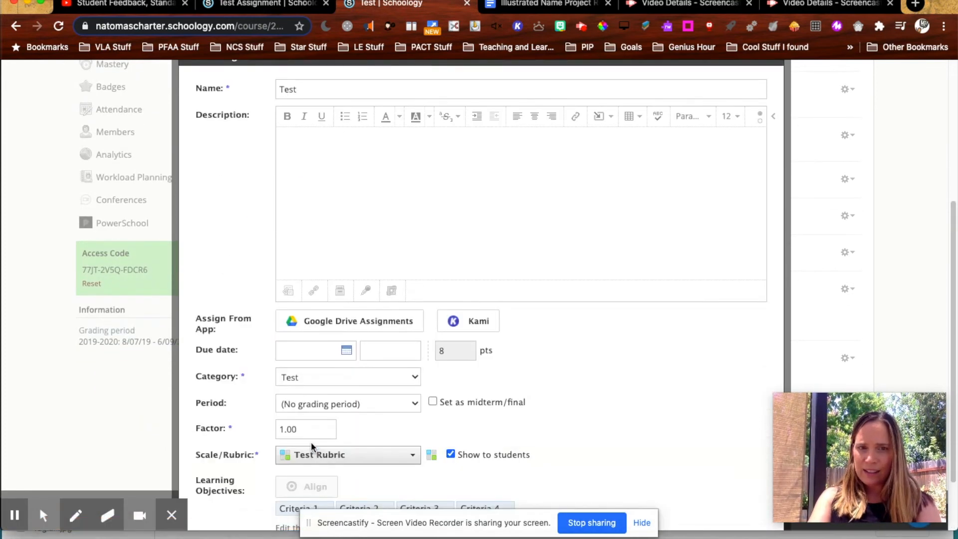
Step: Open the Test Rubric for editing and rename Criteria 1 to Structure, copied from the rubric document
scroll(380, 348, down, 1)
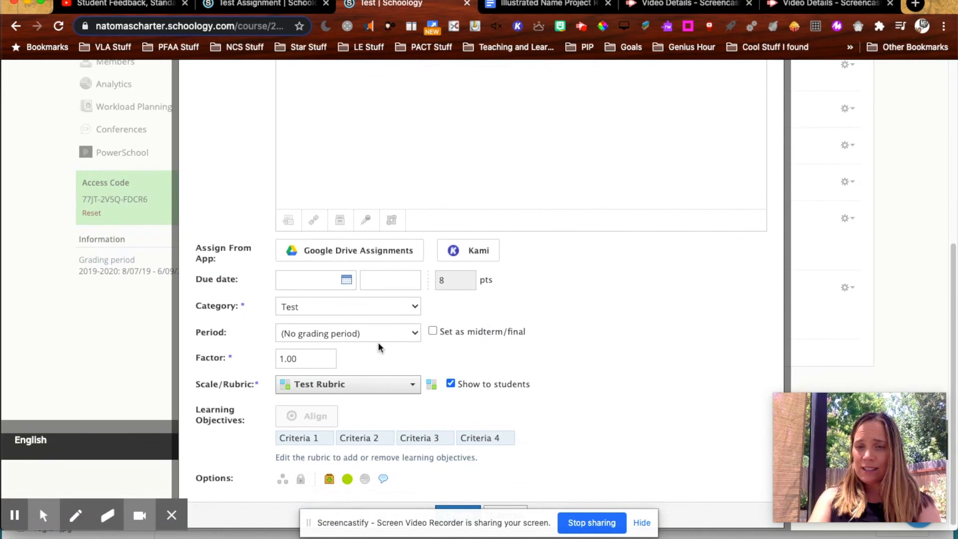
click(434, 393)
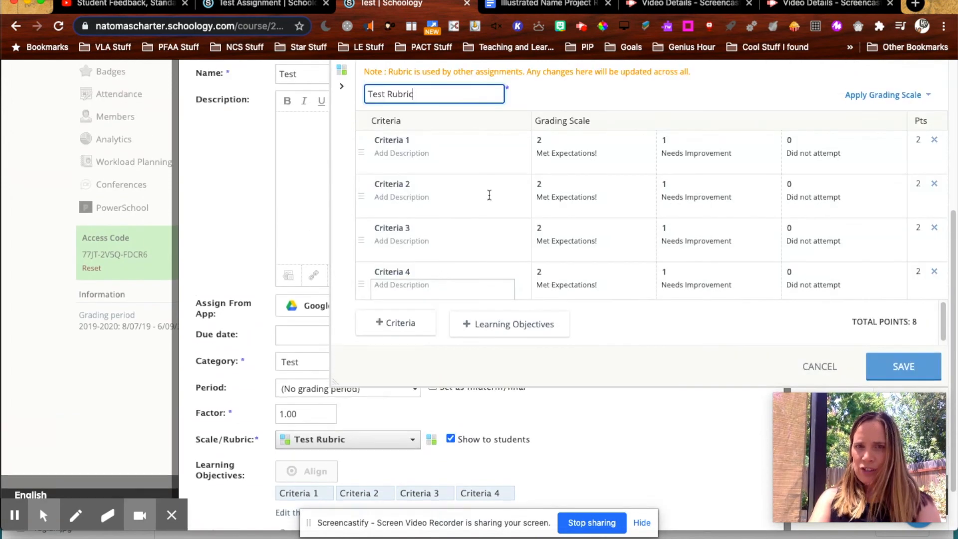
click(561, 6)
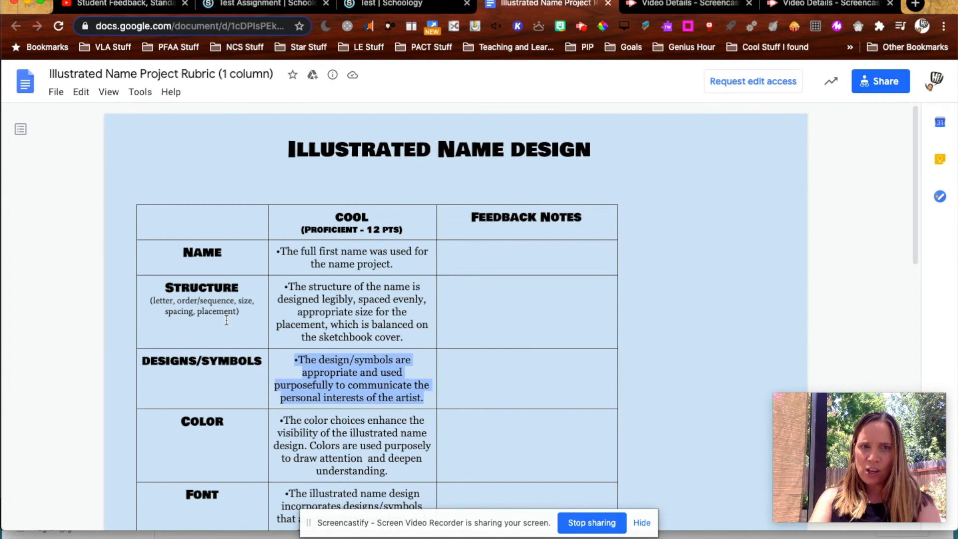
drag(238, 287, 166, 282)
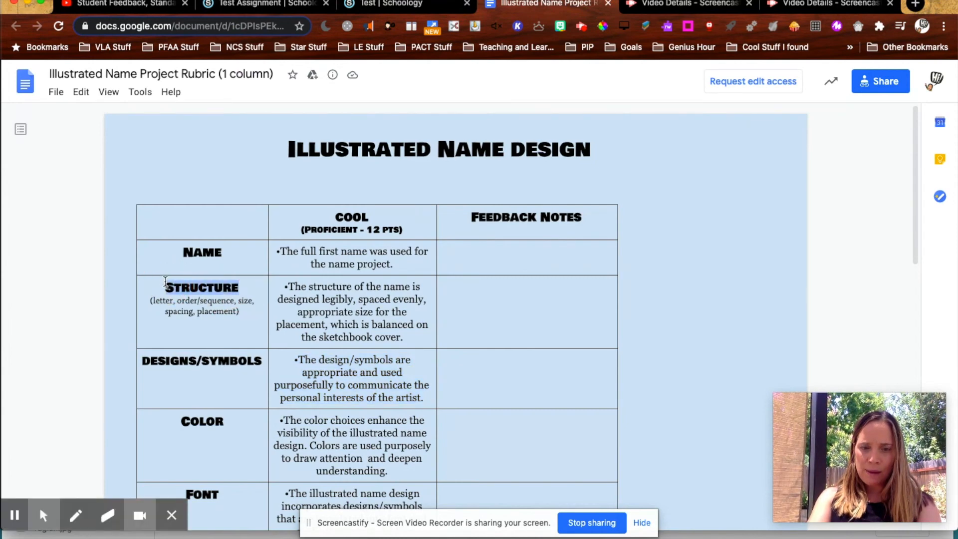
click(394, 4)
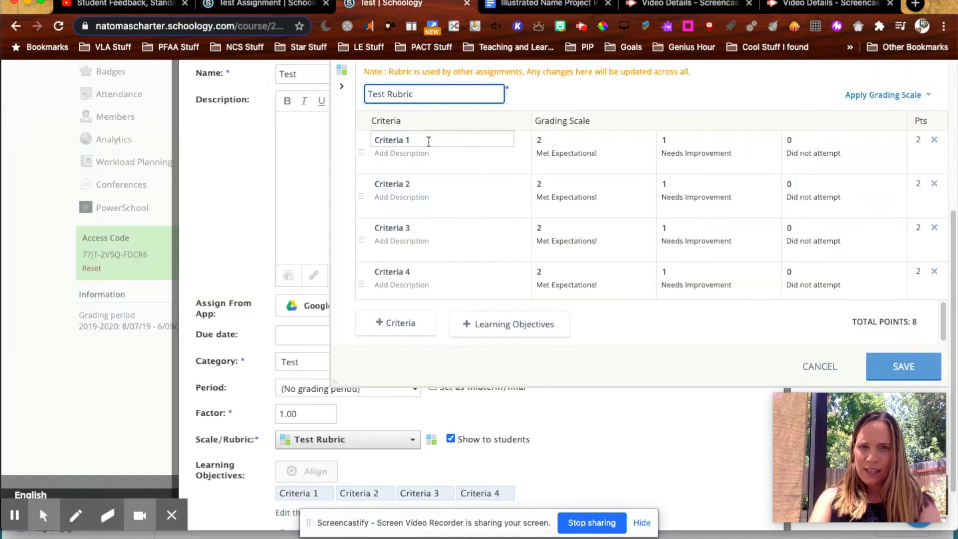
click(375, 140)
text(Structure)
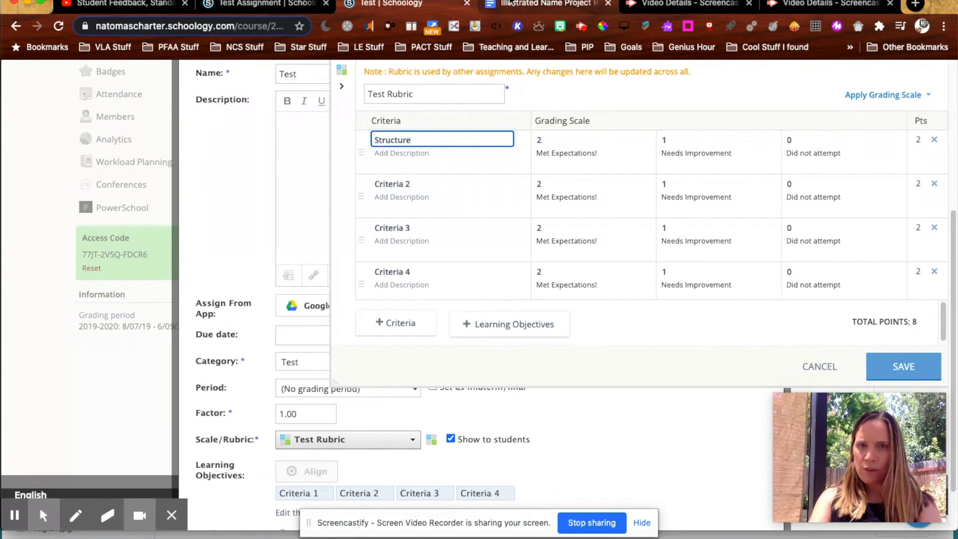
Step: Copy the Structure description from the rubric document and paste it into that criterion's 2-point Met Expectations level
click(512, 4)
drag(406, 337, 277, 281)
key(super+c)
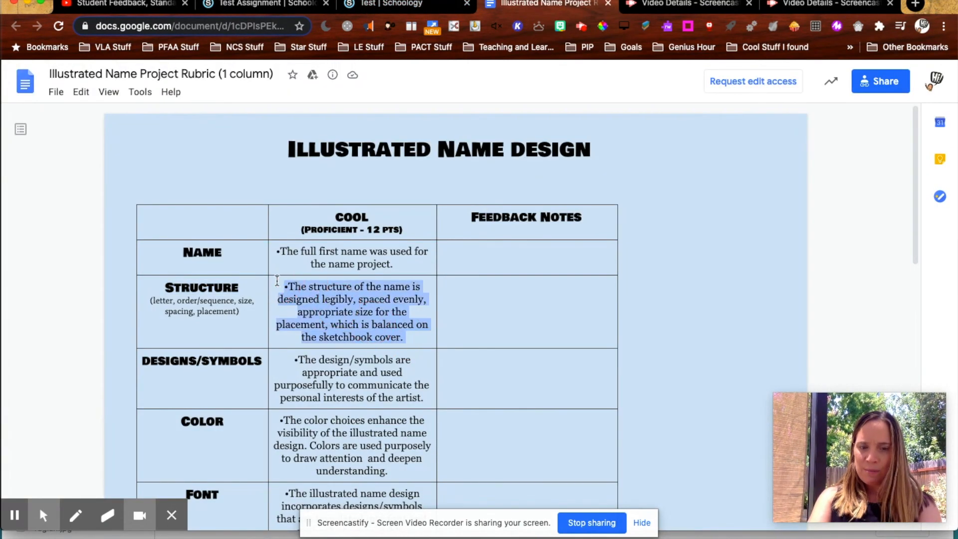
click(410, 7)
click(611, 158)
key(super+v)
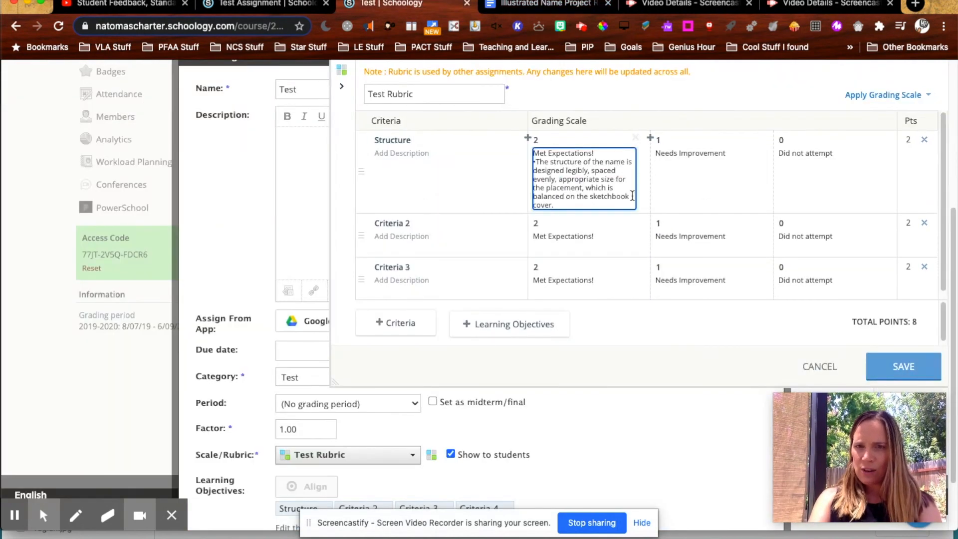